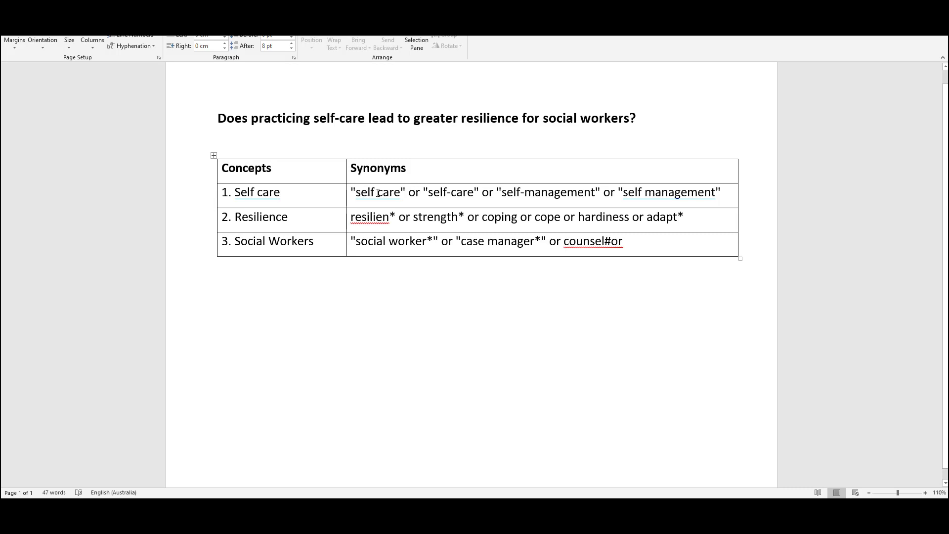
Step: Highlight the search syntax: the self-care hyphen, the quoted phrase, the resilien* asterisk and the counsel#or wildcard
left_click_drag(447, 192, 449, 192)
left_click(493, 208)
left_click_drag(355, 191, 406, 192)
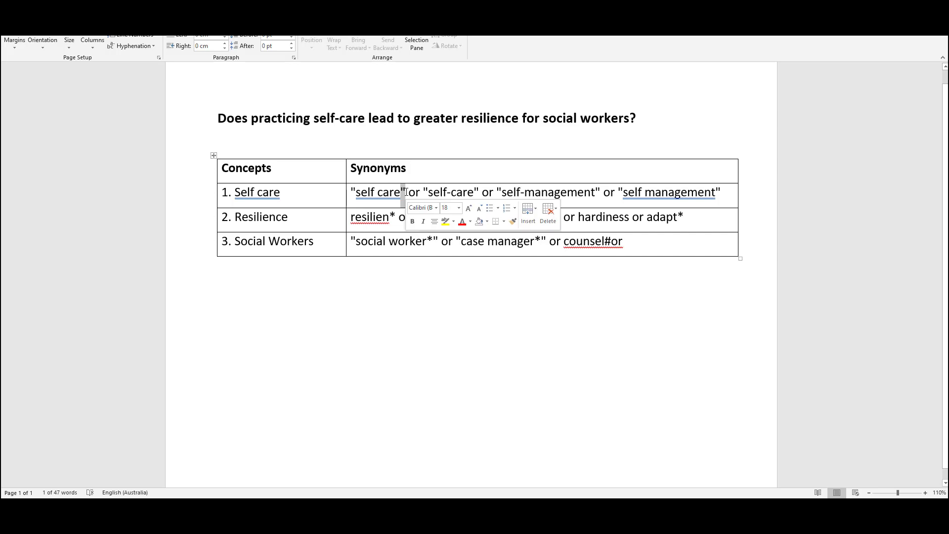
left_click(404, 192)
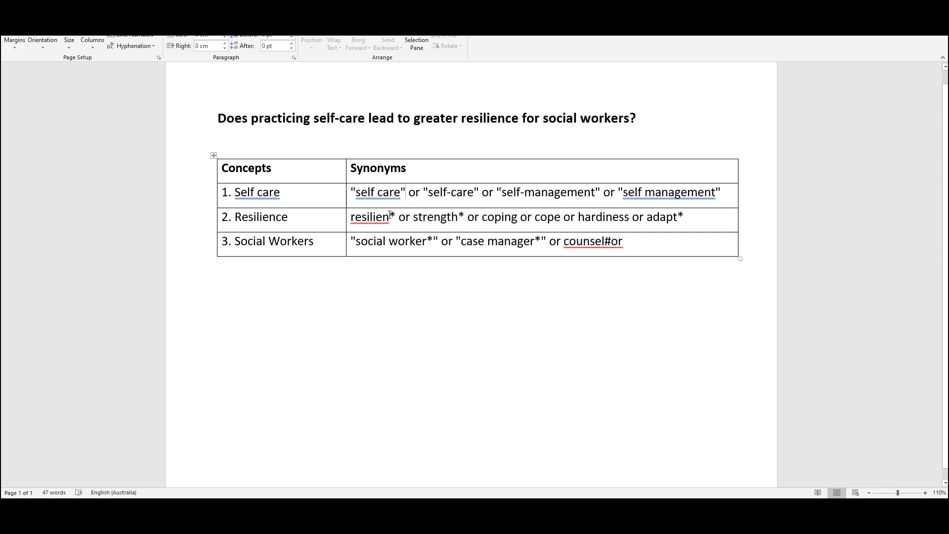
left_click_drag(389, 216, 395, 218)
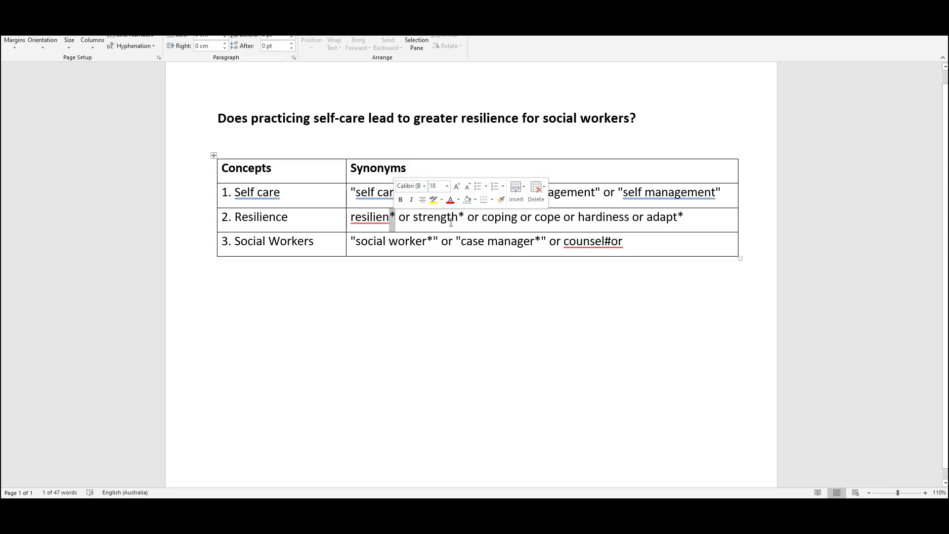
left_click_drag(389, 217, 393, 219)
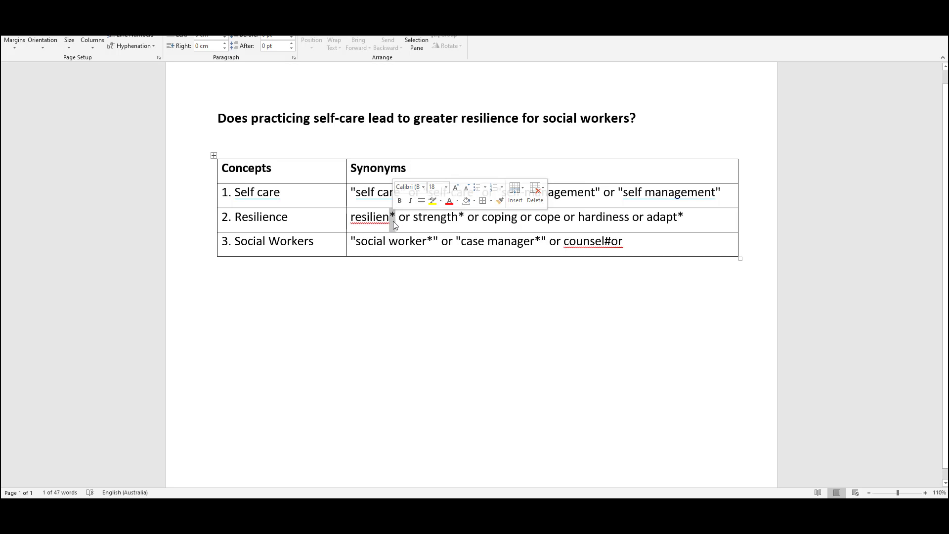
left_click_drag(604, 241, 611, 241)
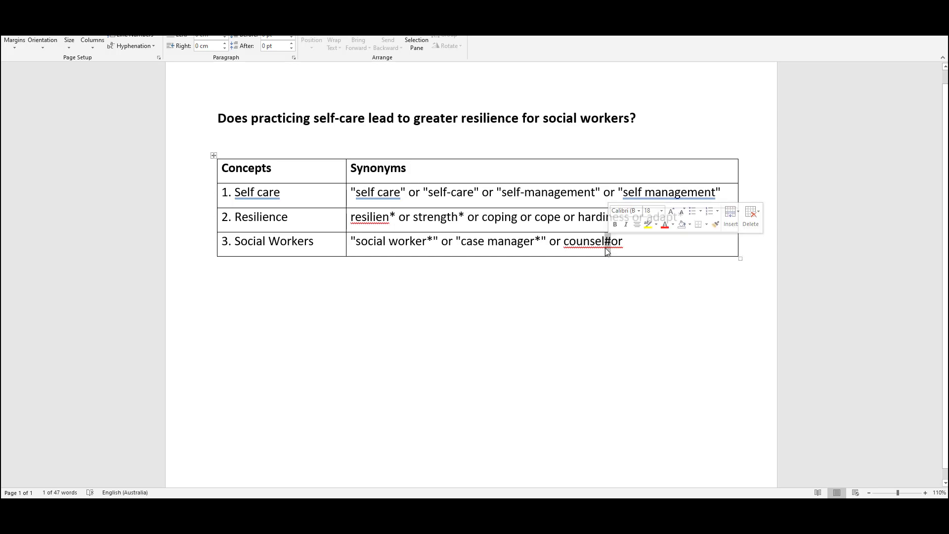
left_click(604, 243)
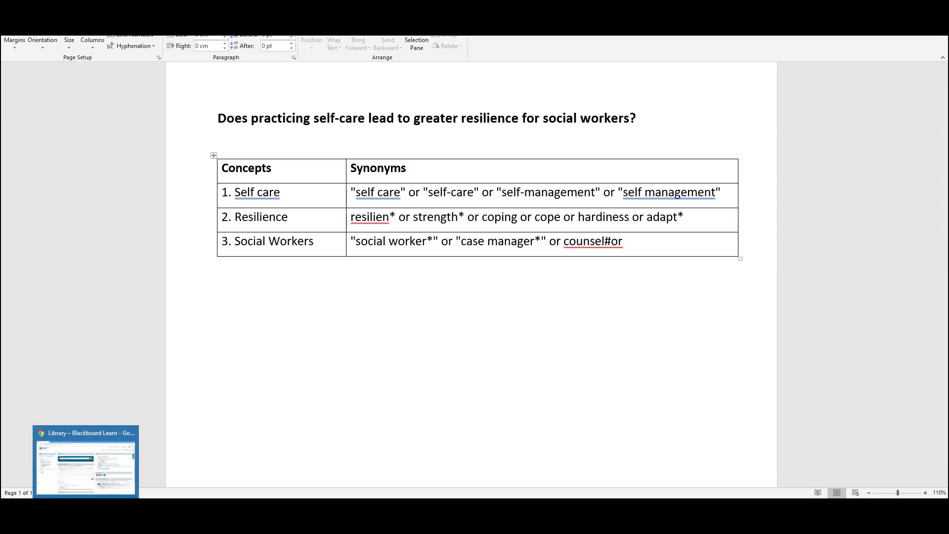
Step: Open the Social Work and Community Welfare guide from the Health, Human Sciences & Social Work LibGuides
left_click(85, 510)
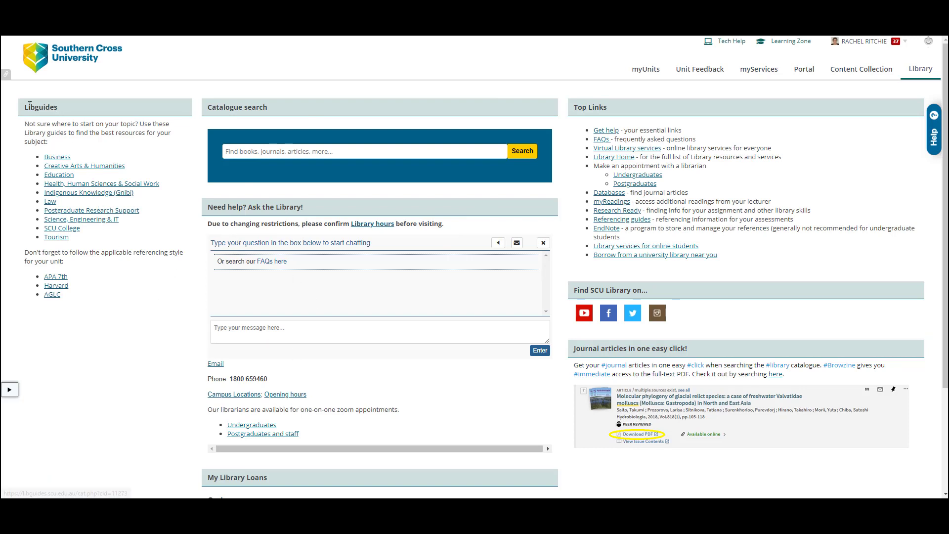
left_click(117, 185)
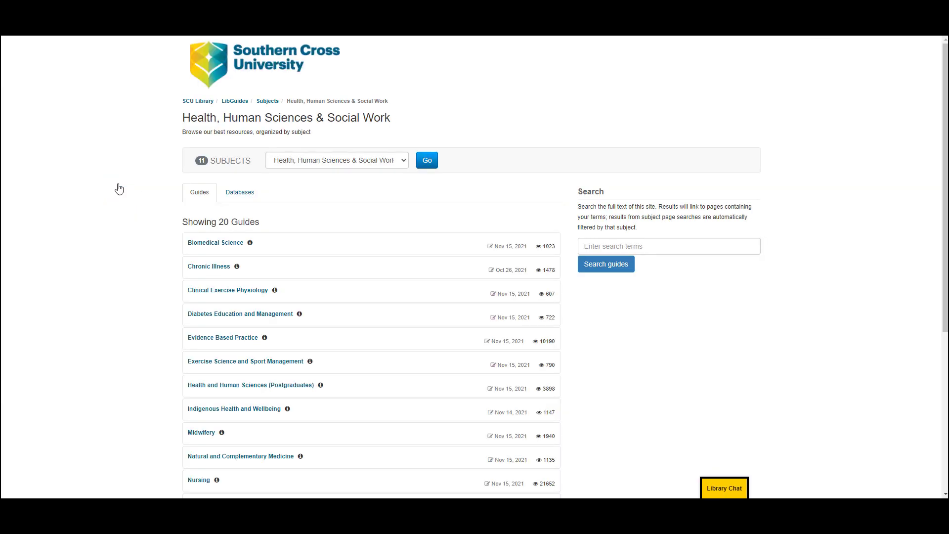
scroll(150, 358, "down", 4)
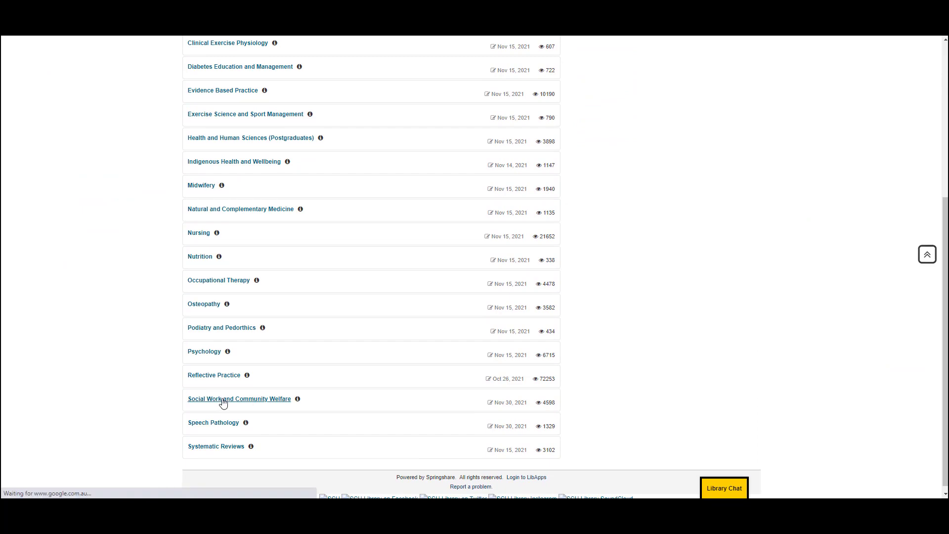
left_click(223, 401)
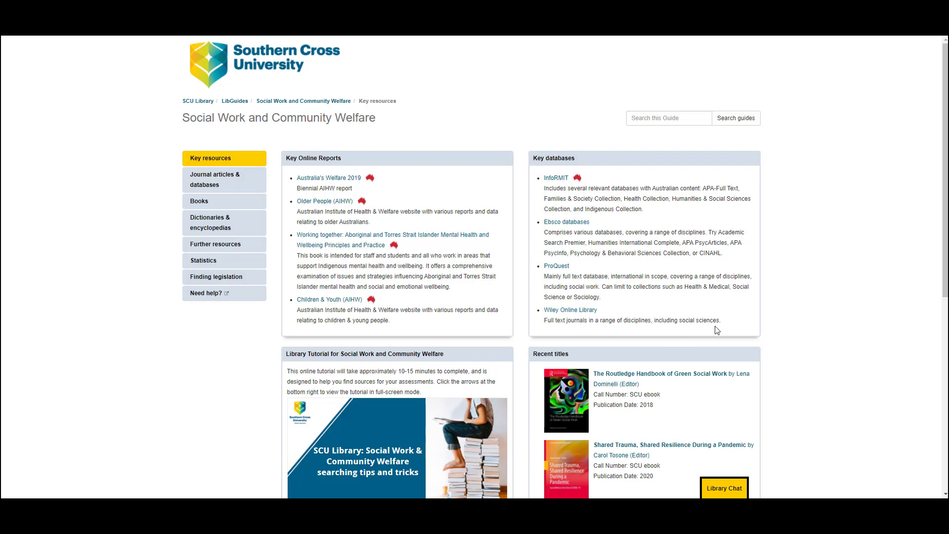
scroll(717, 329, "down", 1)
scroll(776, 324, "down", 1)
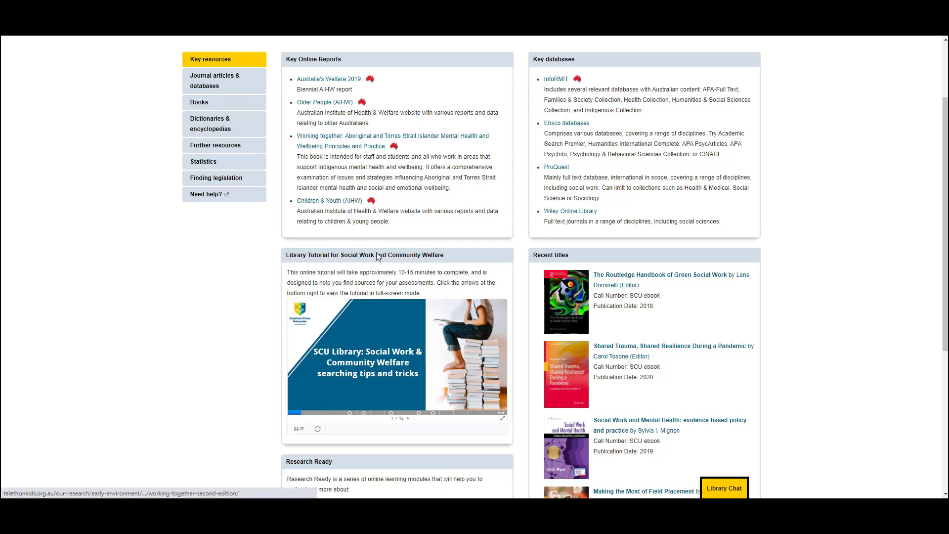
scroll(274, 266, "up", 1)
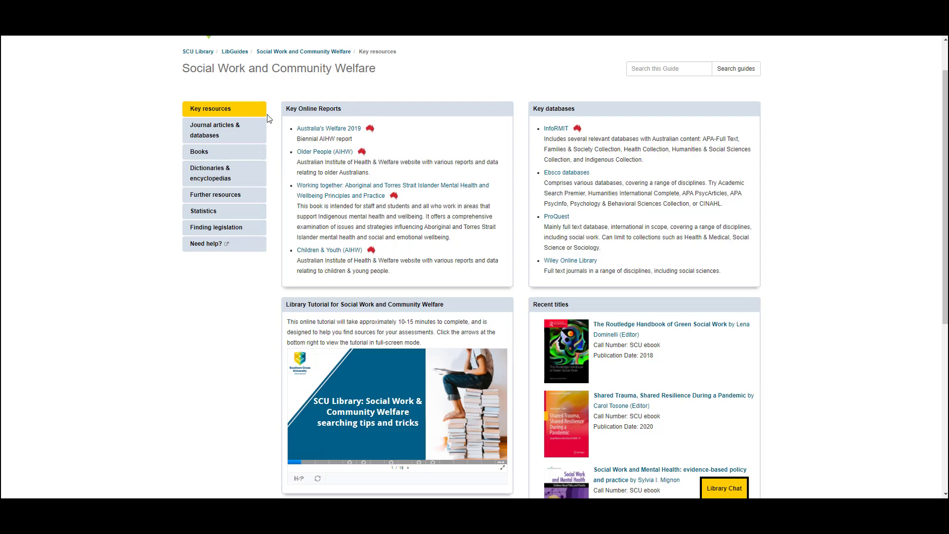
Step: Download the Documenting and saving searches .docx template from Journal articles & databases and open it
left_click(220, 137)
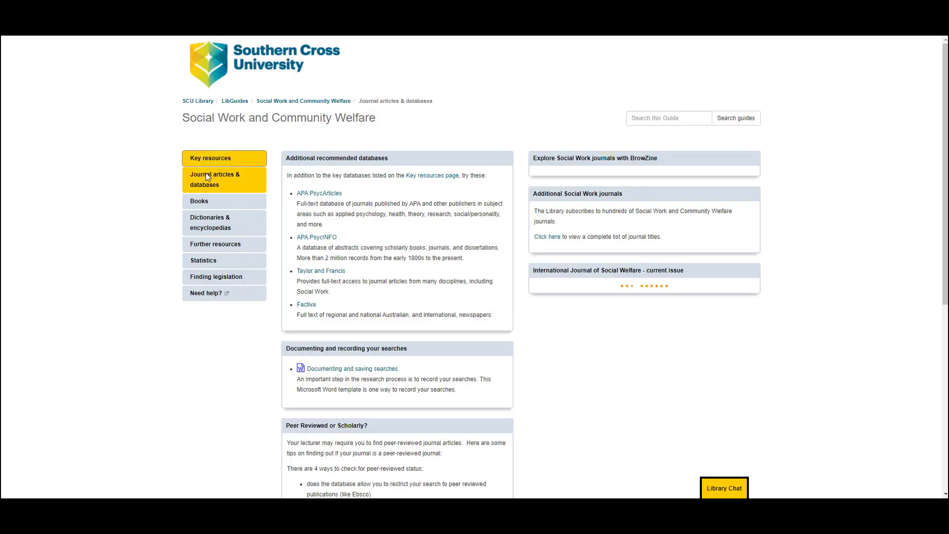
mouse_move(248, 212)
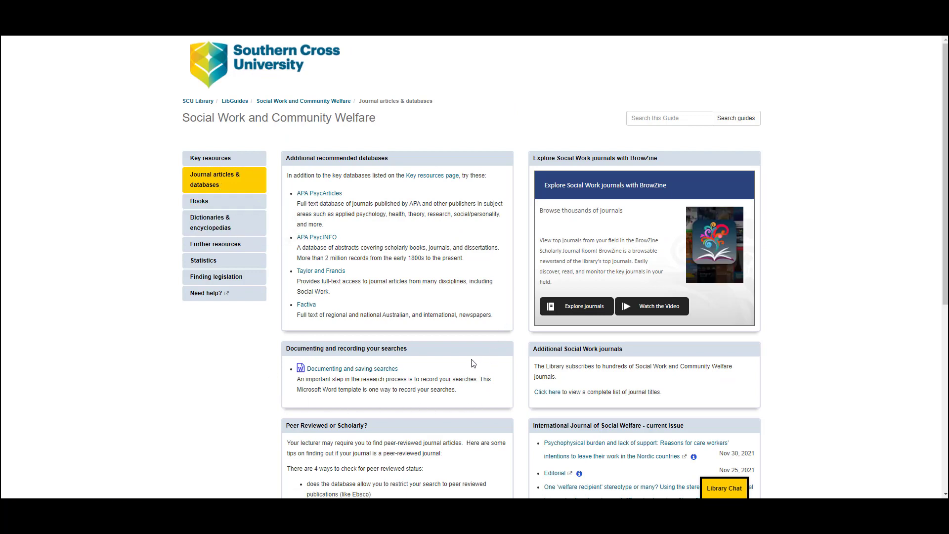
left_click(335, 374)
left_click(74, 488)
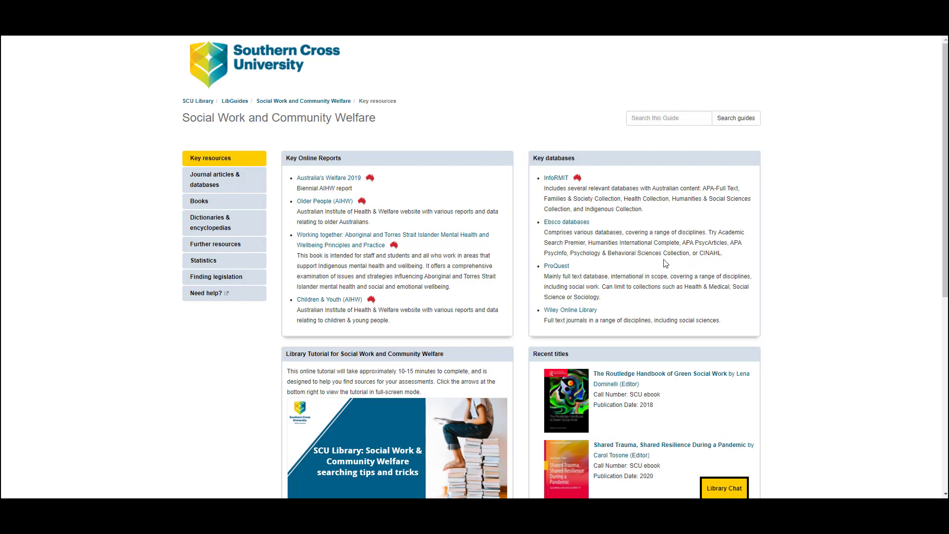
Step: Open the Ebsco databases list and view, then close, Academic Search Premier's More Information window
right_click(563, 227)
left_click(568, 239)
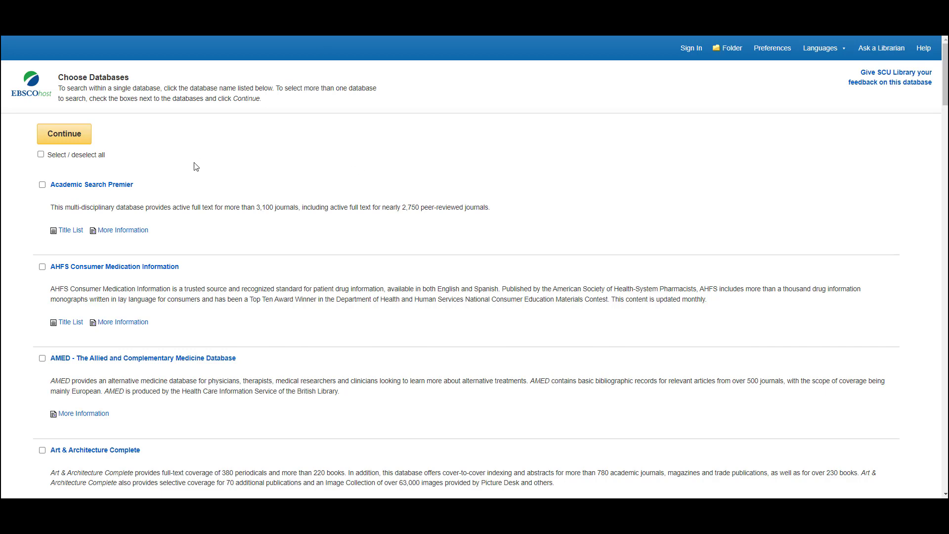
scroll(196, 166, "down", 1)
scroll(196, 167, "down", 1)
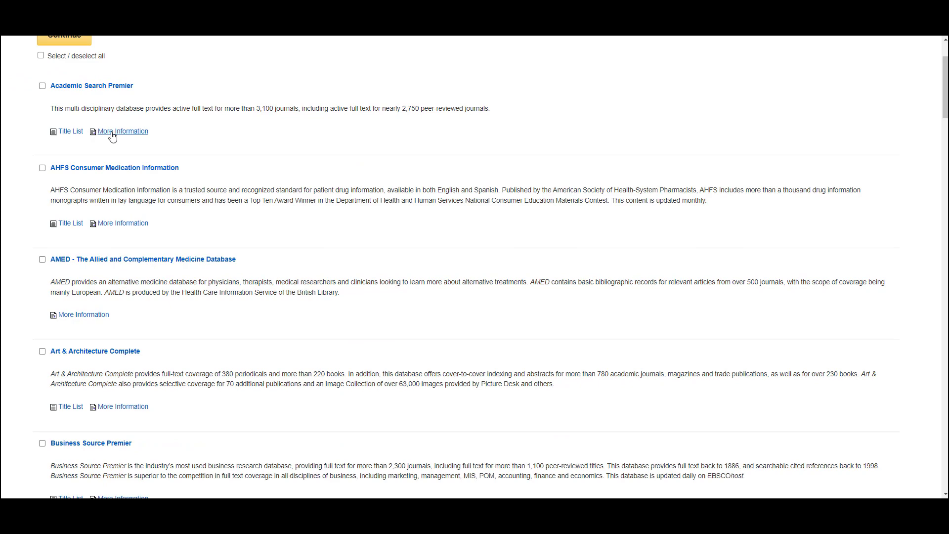
left_click(116, 132)
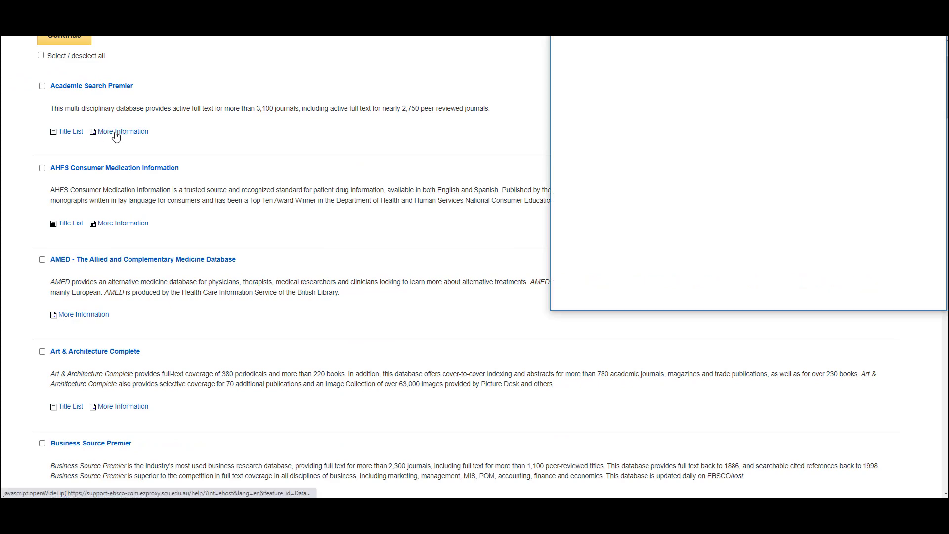
left_click_drag(727, 36, 523, 55)
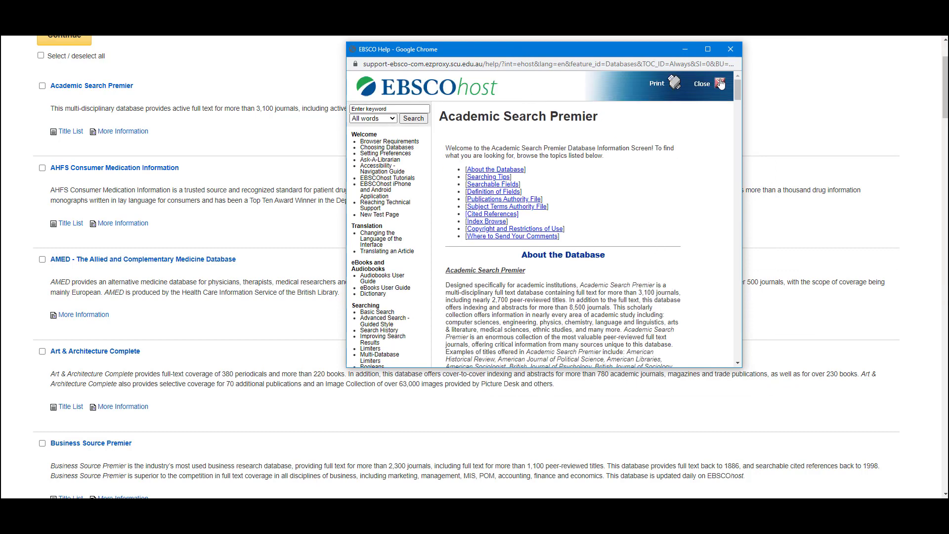
left_click(731, 49)
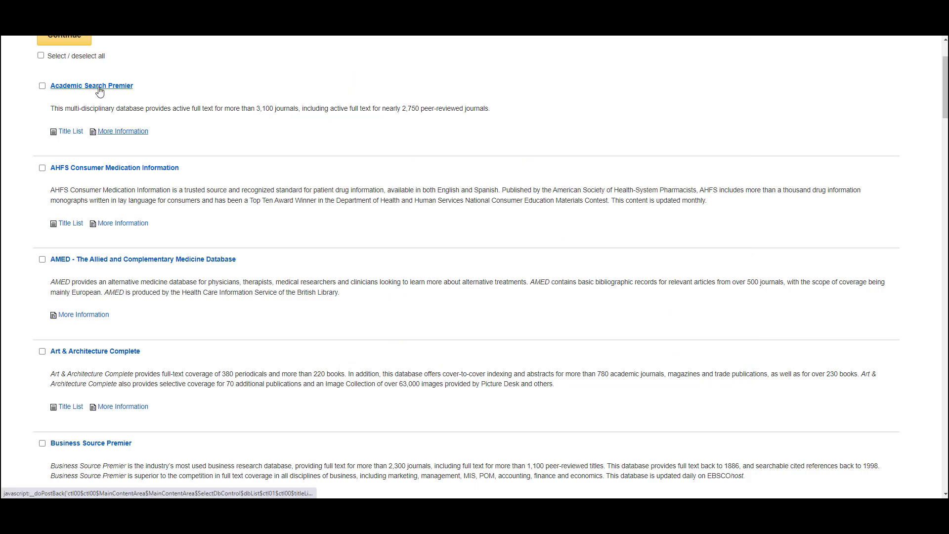
Step: Browse the available databases and choose Academic Search Premier for searching
scroll(373, 157, "down", 4)
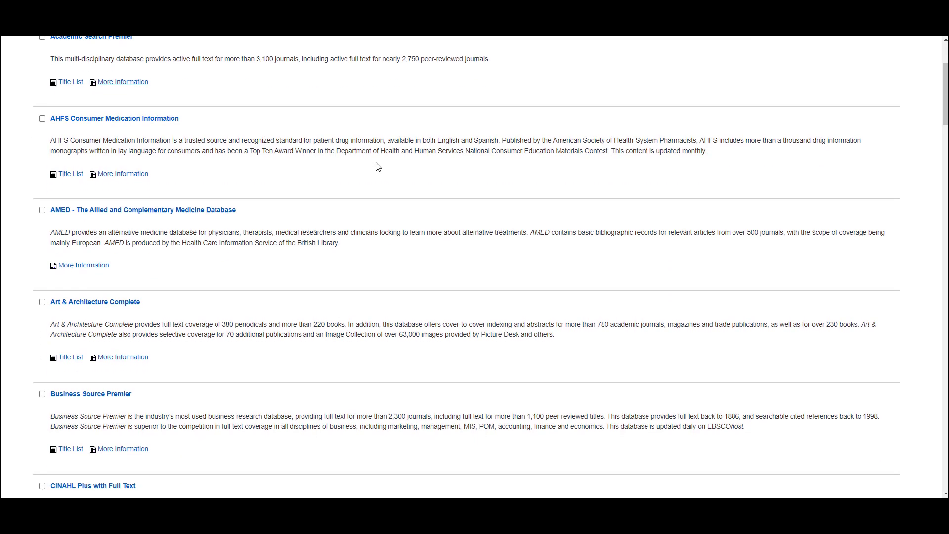
scroll(385, 167, "down", 2)
left_click_drag(177, 240, 52, 244)
scroll(315, 267, "down", 12)
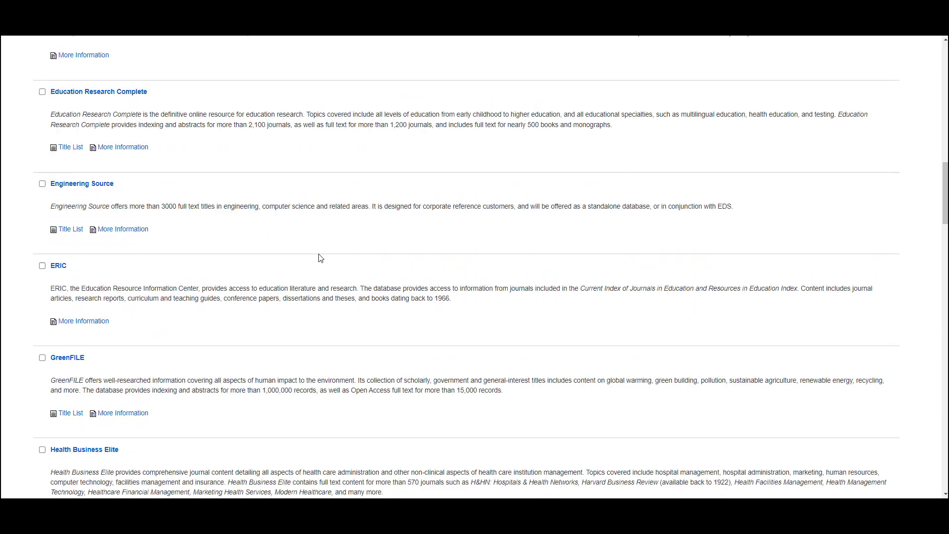
scroll(320, 249, "down", 18)
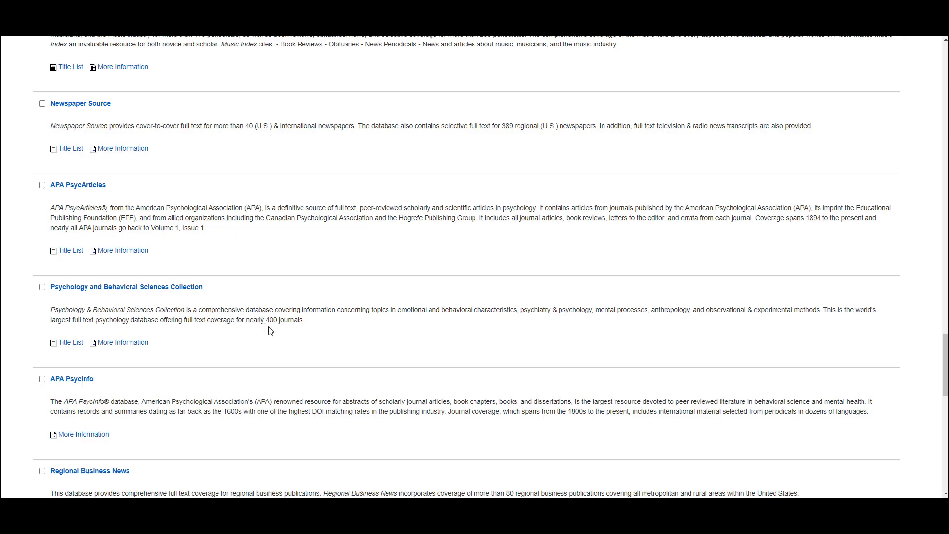
scroll(289, 340, "up", 15)
scroll(316, 279, "up", 1)
left_click(99, 190)
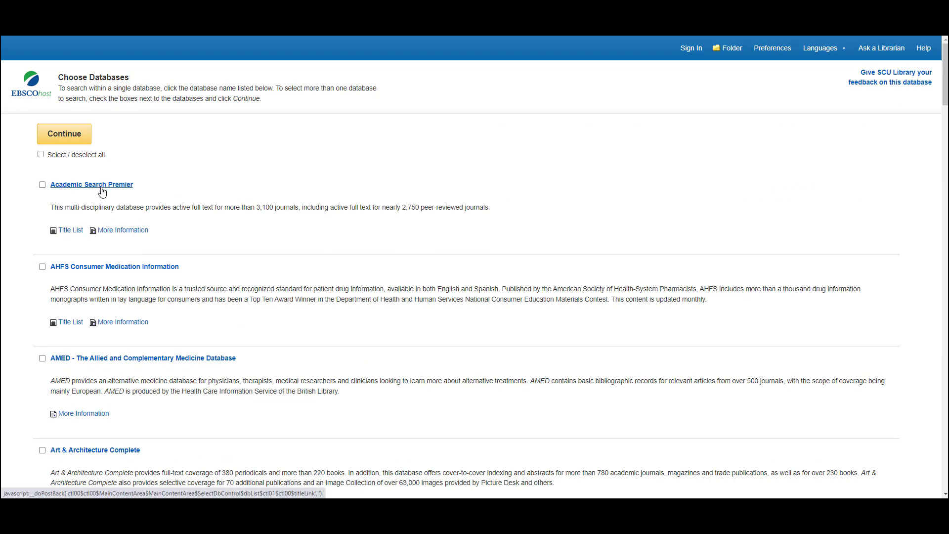
Step: Type the four quoted self-care and self-management phrases, joined by OR, into the first Advanced Search row
left_click(101, 192)
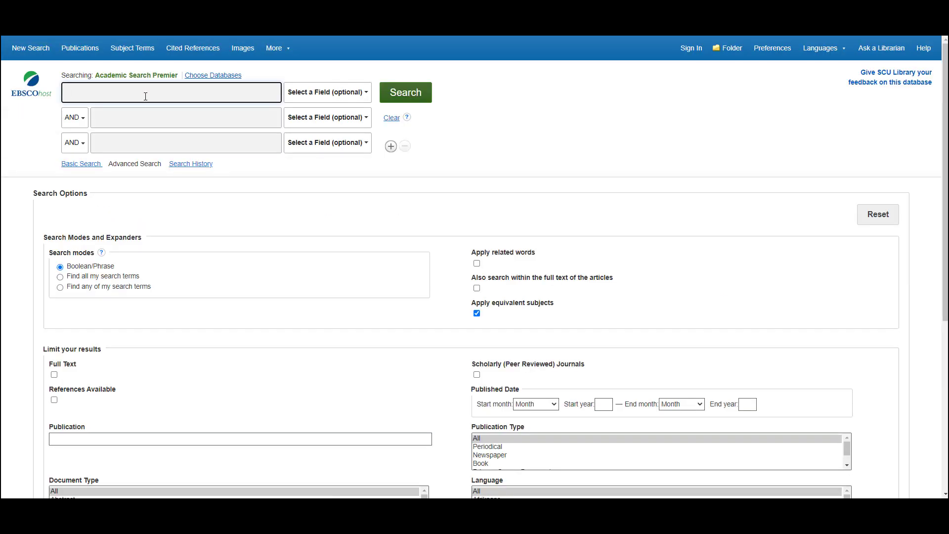
left_click(122, 117)
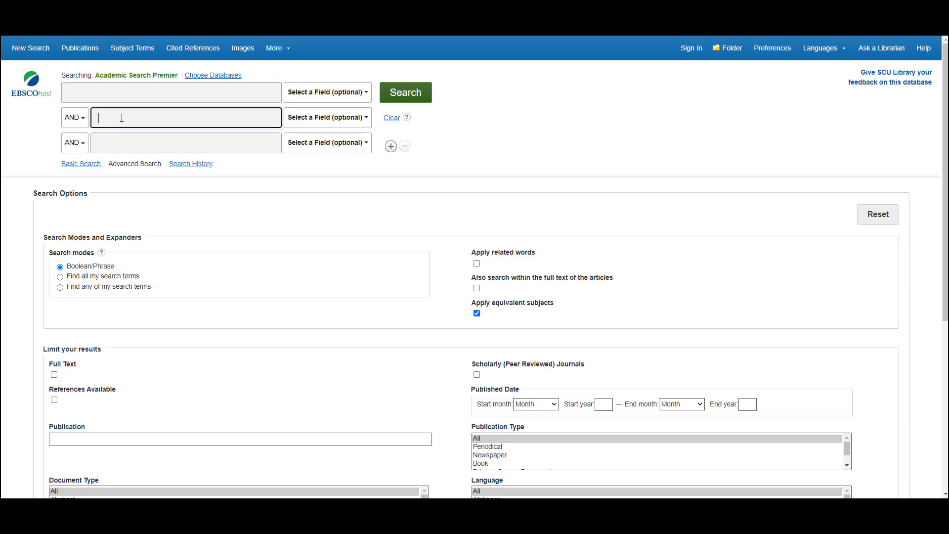
left_click(140, 145)
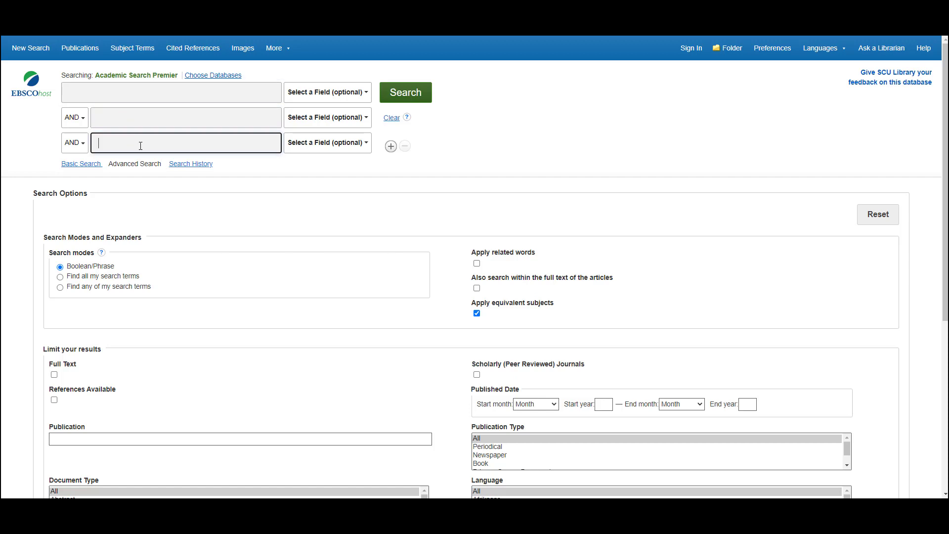
left_click(155, 95)
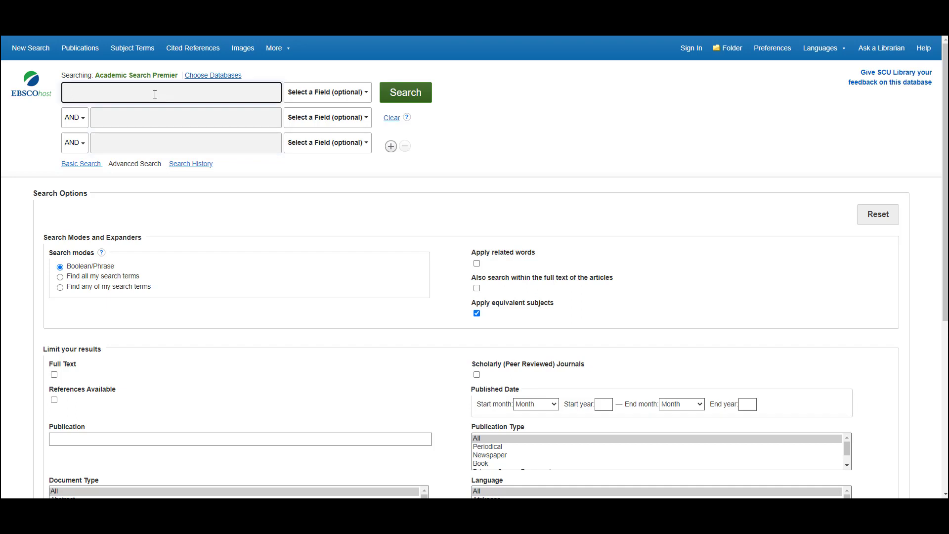
left_click(169, 118)
left_click(170, 142)
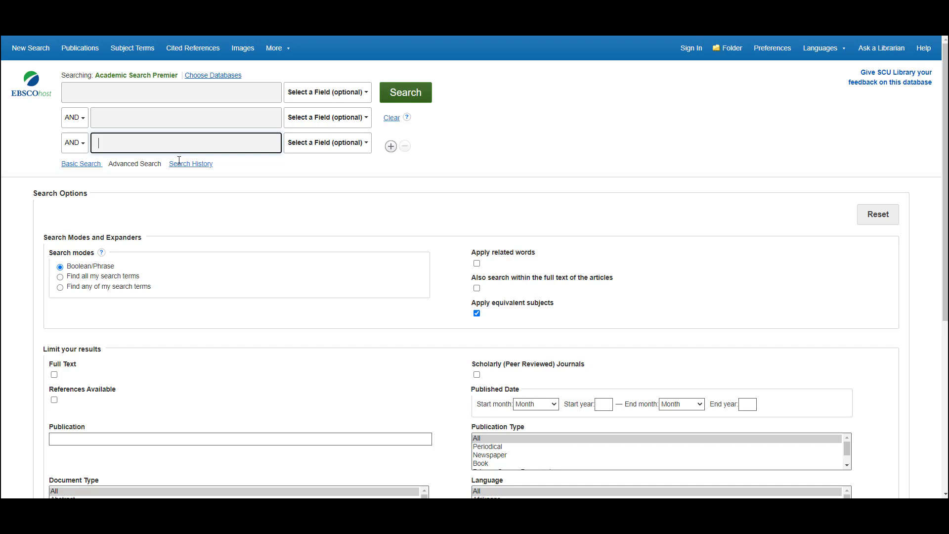
left_click(194, 96)
type("\"self care")
type("\" OR \"se")
type("lf-care\" OR \"self-management\" OR \"self managem")
type("ent\" OR \"self management")
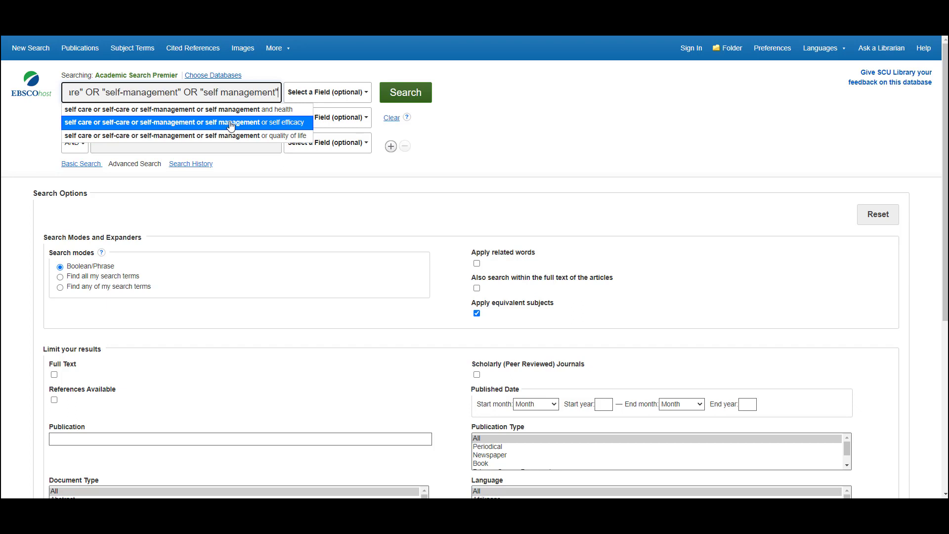
Step: Paste the resilien* OR strength* synonym list into the second search row
left_click(253, 138)
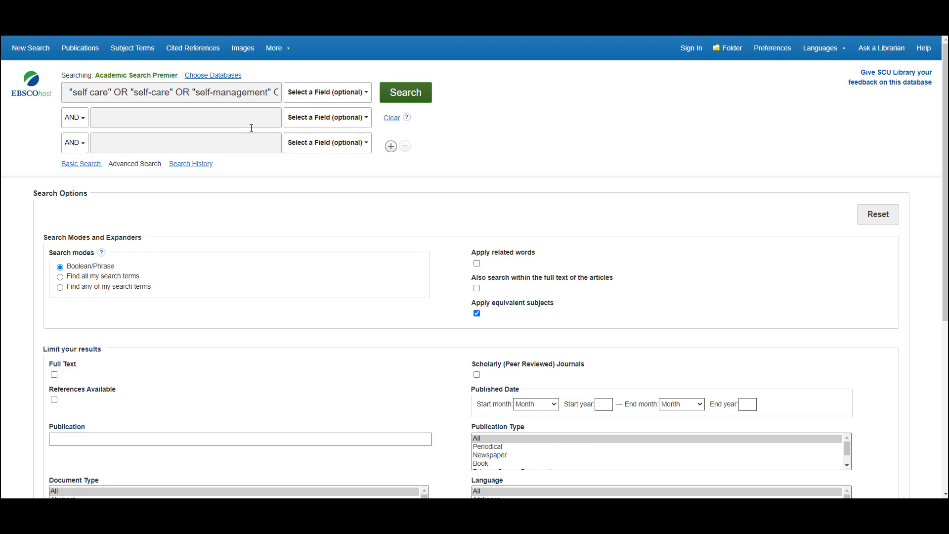
left_click(248, 121)
type("resilien")
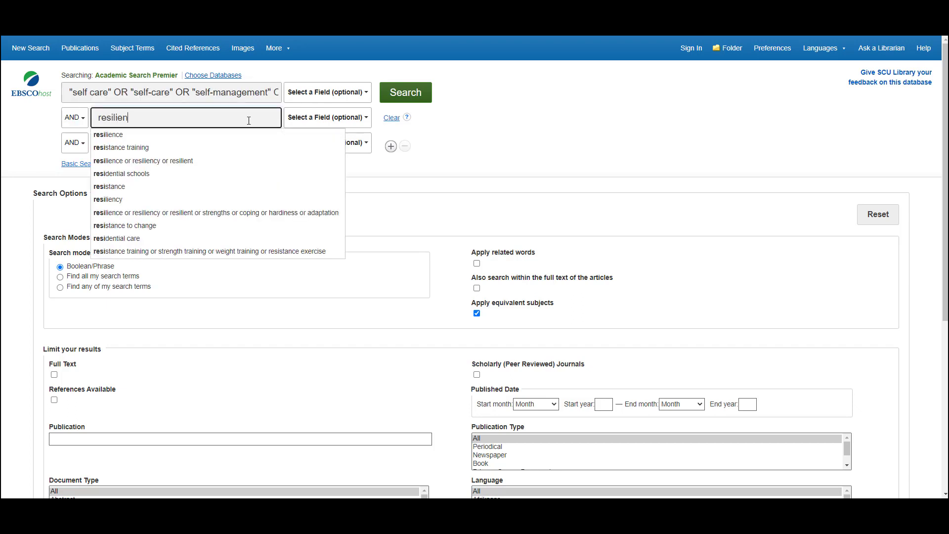
type("* OR strengh")
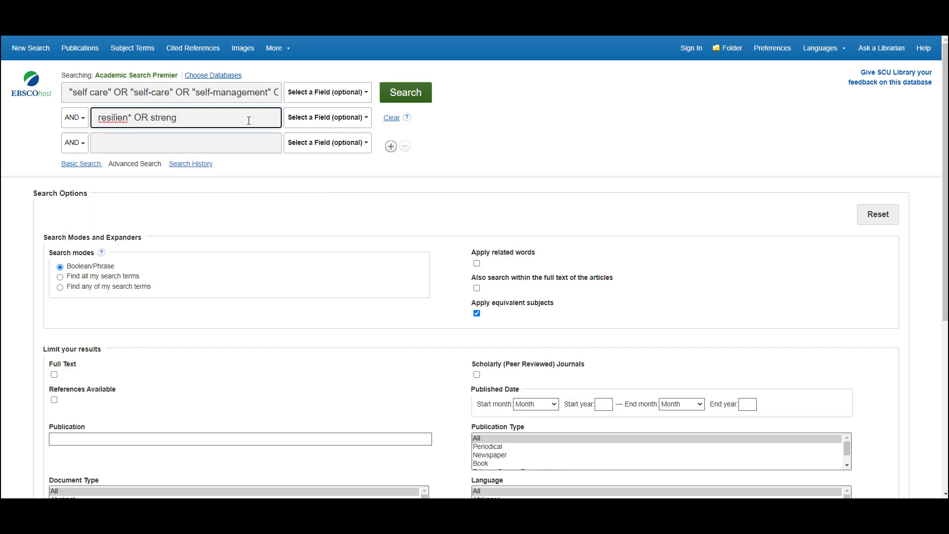
key("ctrl+a")
key("ctrl+v")
key("Right")
key("Right")
key("Right")
key("Right")
key("Right")
key("Right")
key("Right")
key("Right")
key("Right")
key("Right")
key("Right")
key("Right")
key("Right")
key("Right")
key("Right")
key("Right")
key("Right")
key("Right")
key("Right")
key("Right")
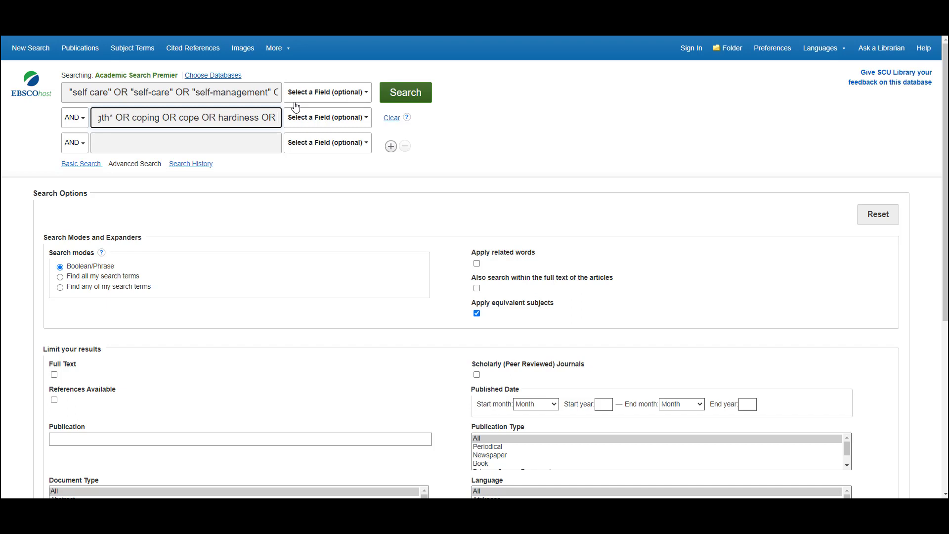
key("Right")
key("Right")
key("Right")
key("Right")
key("Right")
key("Right")
key("Right")
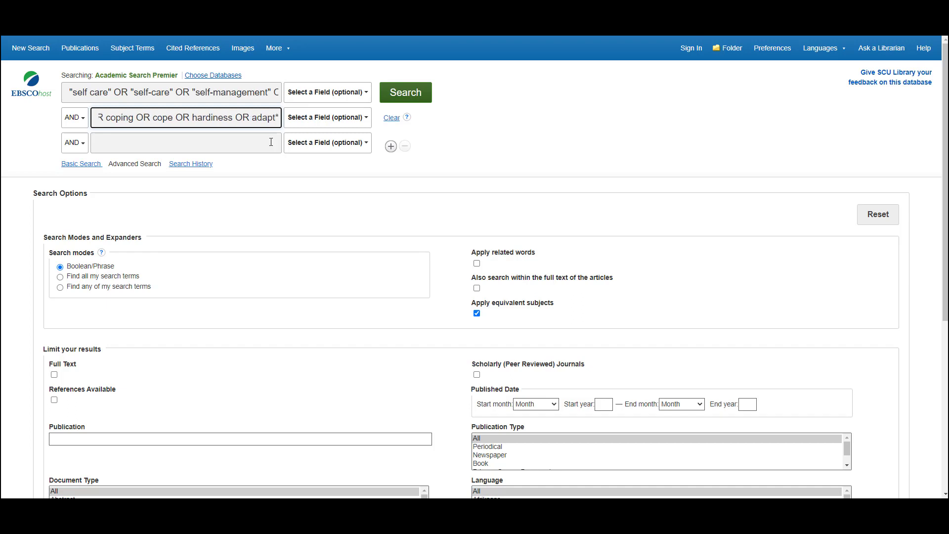
Step: Enter "social worker*" OR "case manager*" OR counsel#or* in the third row and run the search
left_click(257, 144)
type("\"social worke")
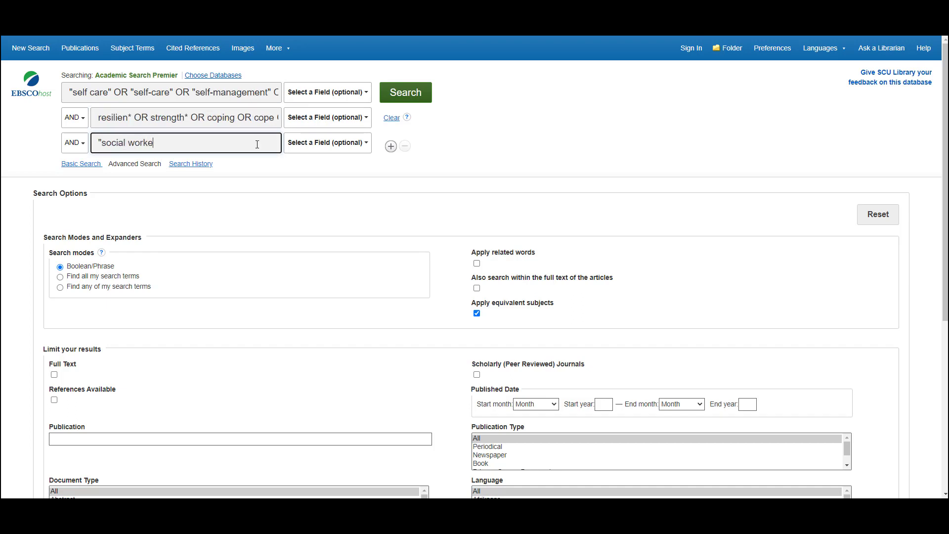
type("r*\" OR \"case manager*\" OR co")
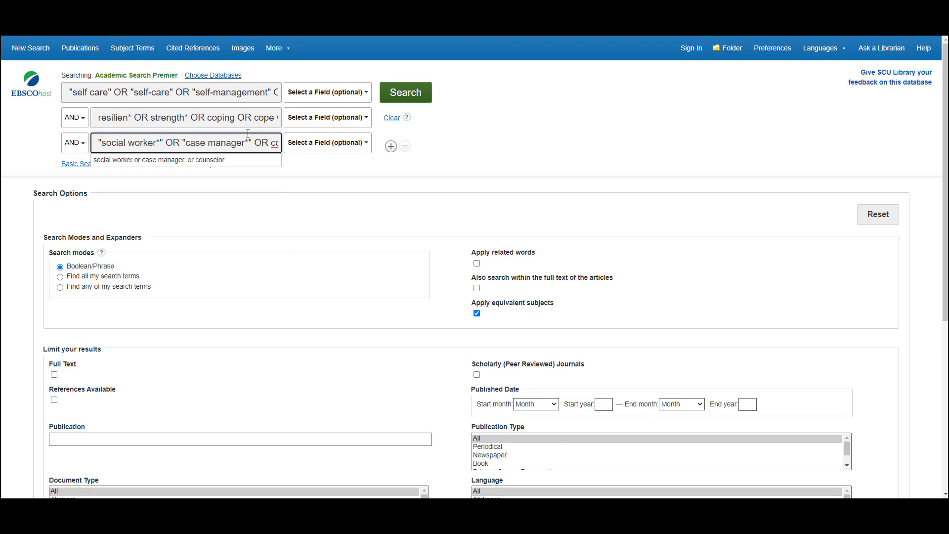
type("unsel#or*")
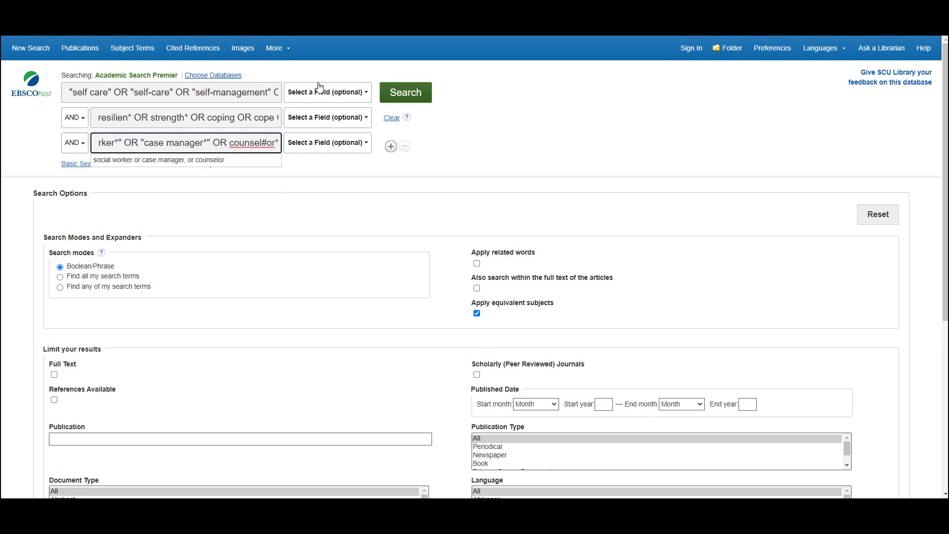
left_click(337, 173)
left_click(411, 97)
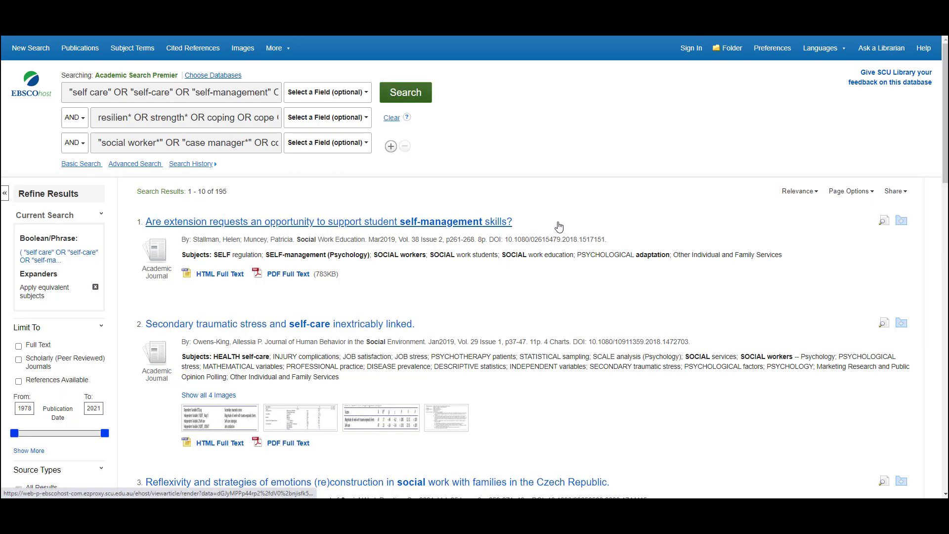
scroll(115, 274, "down", 3)
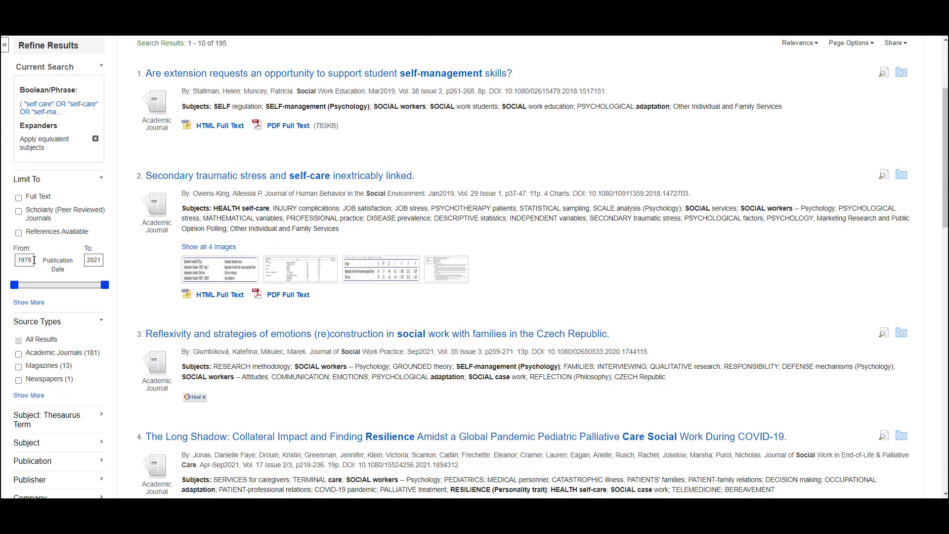
Step: Change the publication date range to 2011–2021
left_click_drag(32, 261, 8, 268)
type("2011")
left_click(94, 260)
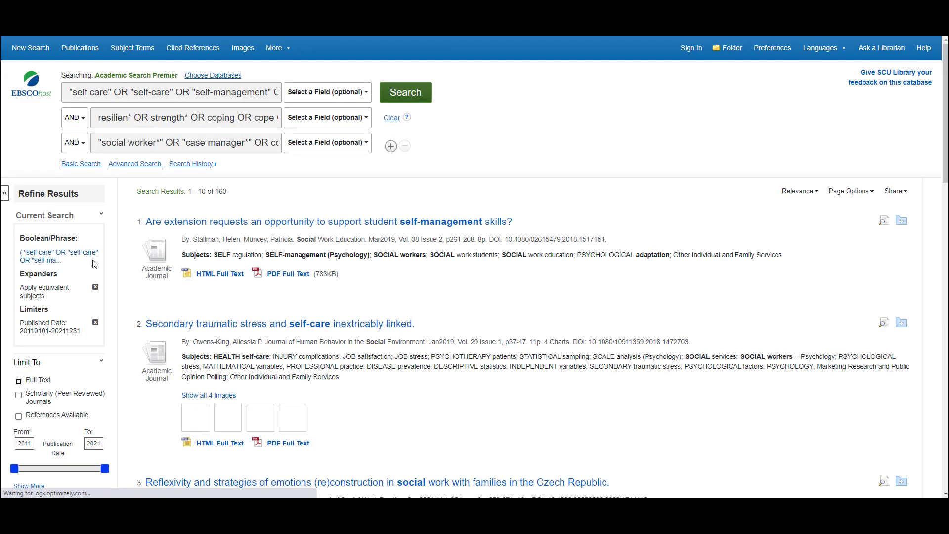
Step: Limit the results to Scholarly (Peer Reviewed) Journals
scroll(19, 349, "down", 1)
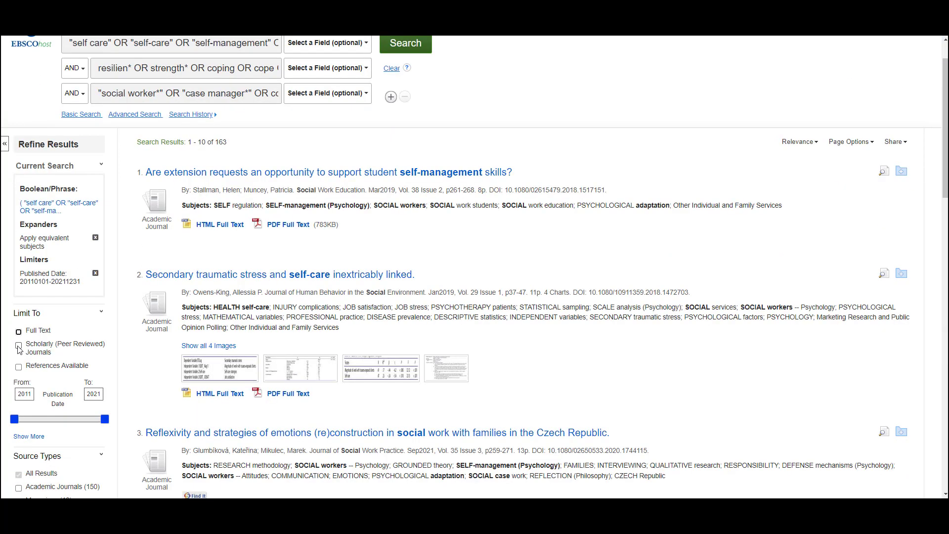
left_click(19, 347)
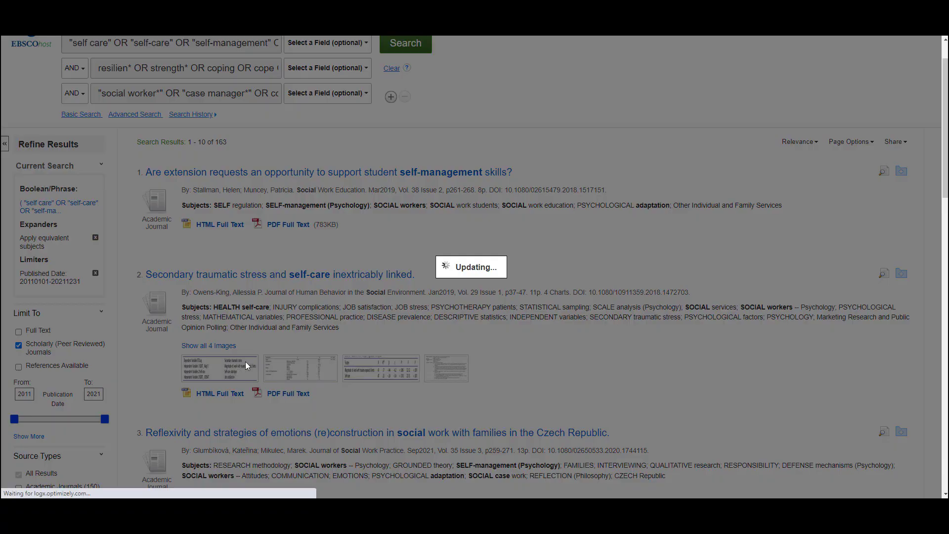
scroll(123, 351, "down", 5)
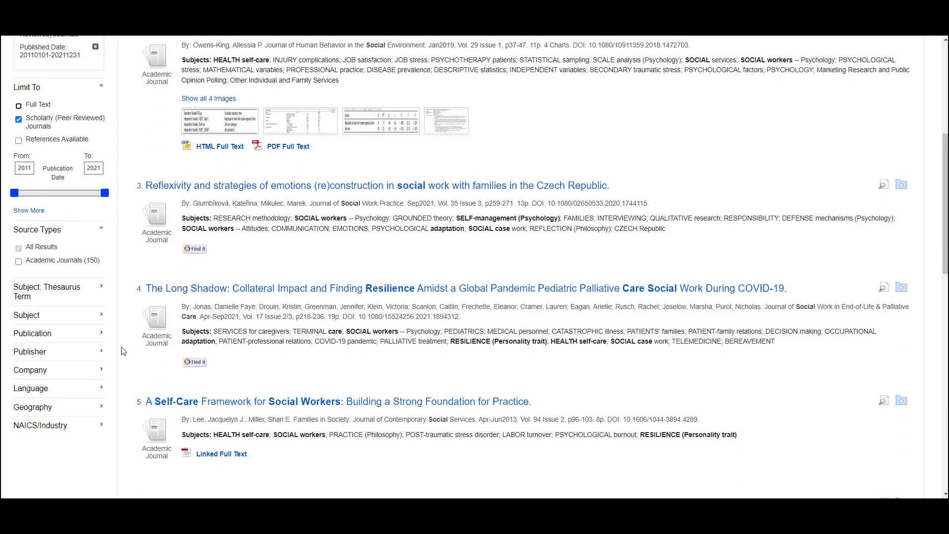
scroll(123, 351, "down", 1)
Step: Expand the Language facet and select english, leaving 149 results
left_click(95, 342)
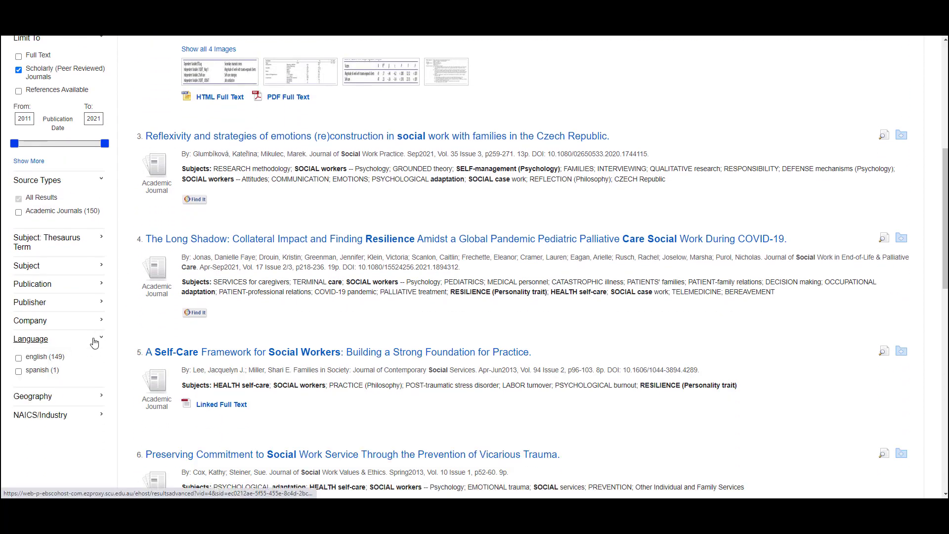
left_click(20, 359)
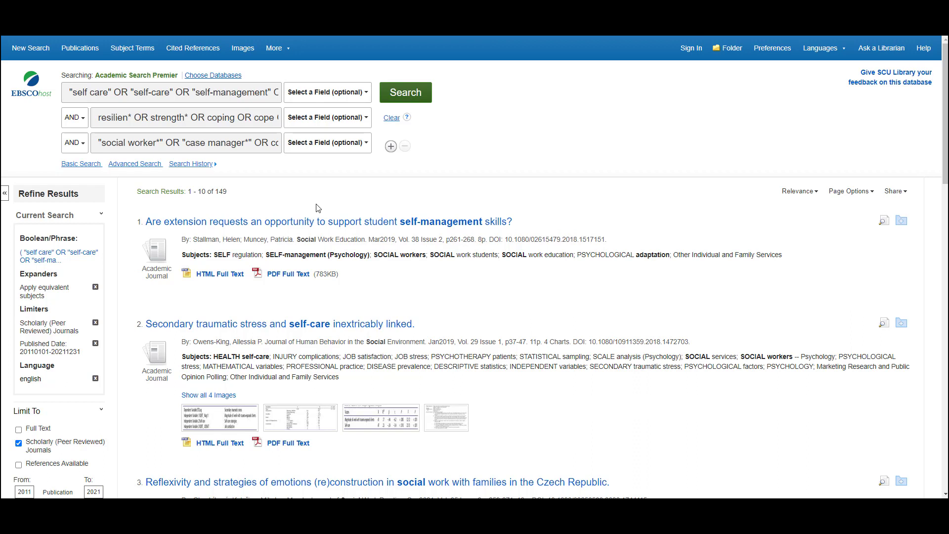
scroll(450, 324, "down", 1)
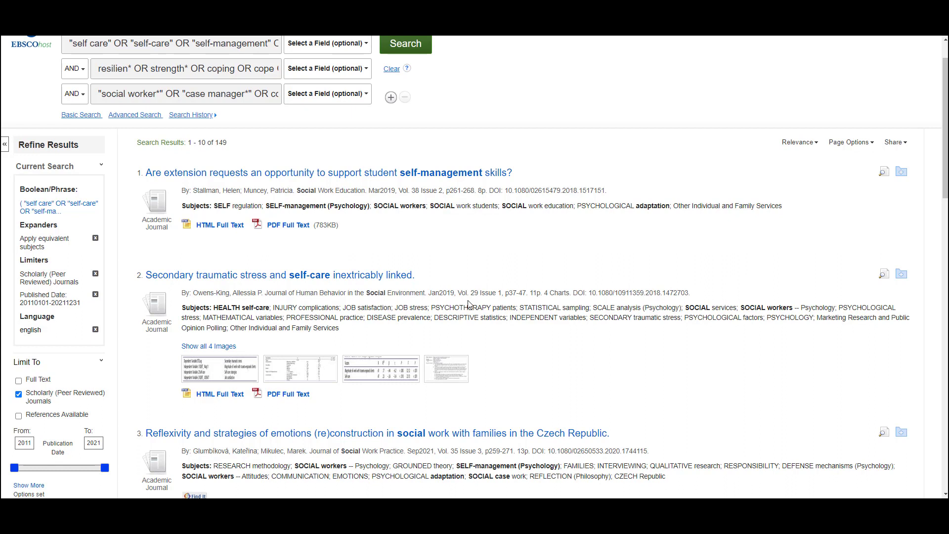
scroll(467, 304, "up", 1)
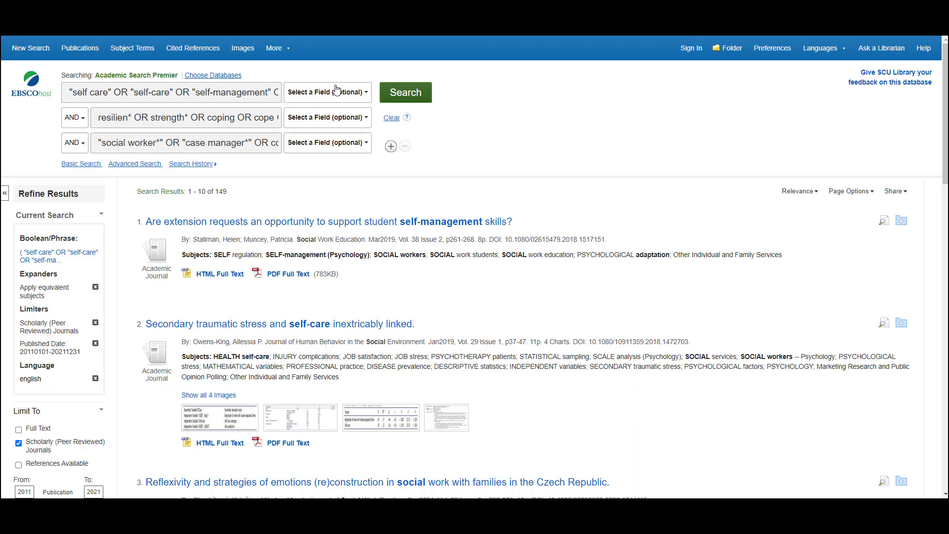
Step: Set all three rows to AB Abstract or Author-Supplied Abstract, reducing results to 61
left_click(341, 93)
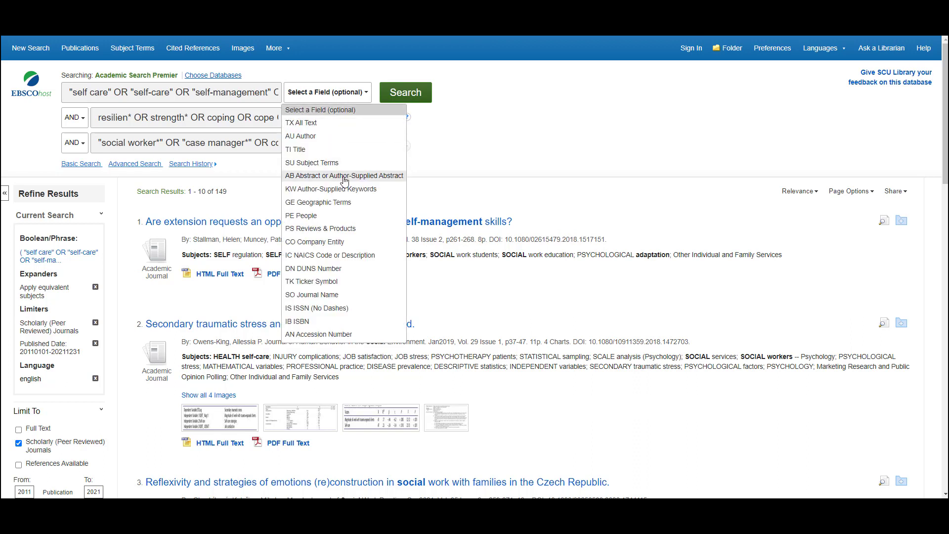
left_click(329, 176)
left_click(341, 117)
left_click(329, 201)
left_click(337, 149)
left_click(341, 226)
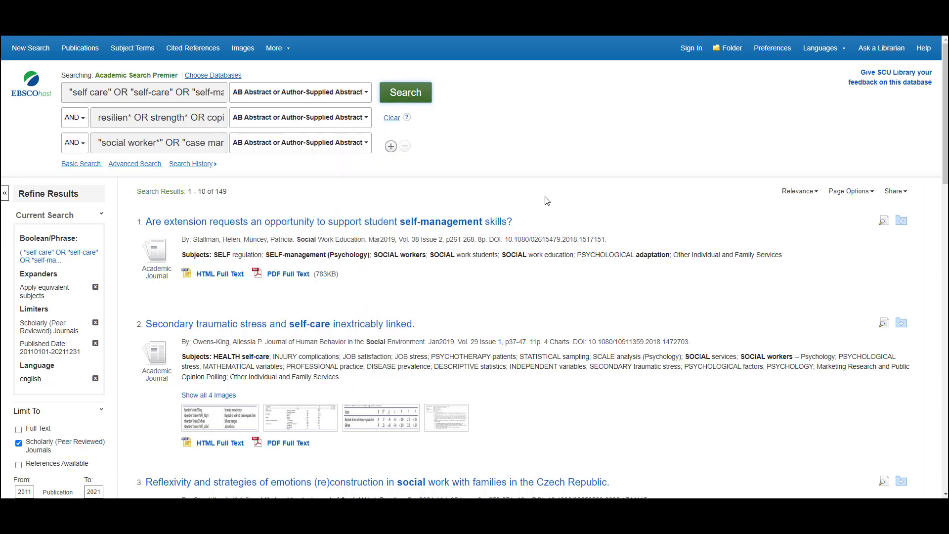
left_click_drag(223, 195, 218, 190)
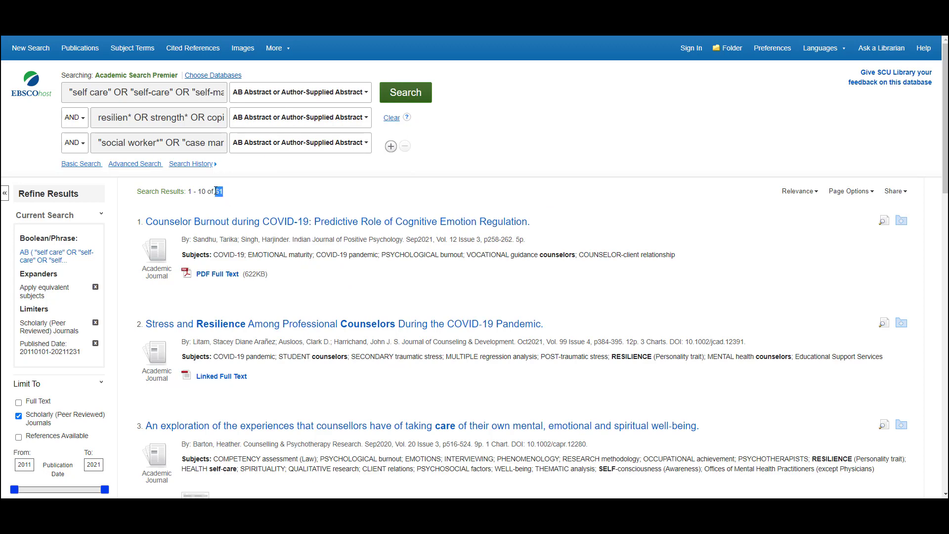
scroll(399, 253, "down", 2)
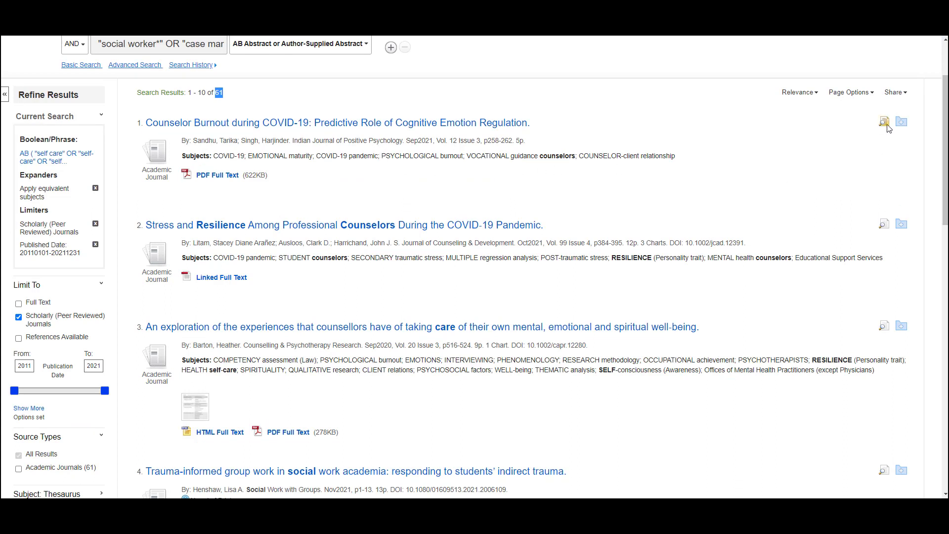
Step: Close the article preview and use Find It on result 5, 'Caring for the Caring Professionals…'
mouse_move(885, 126)
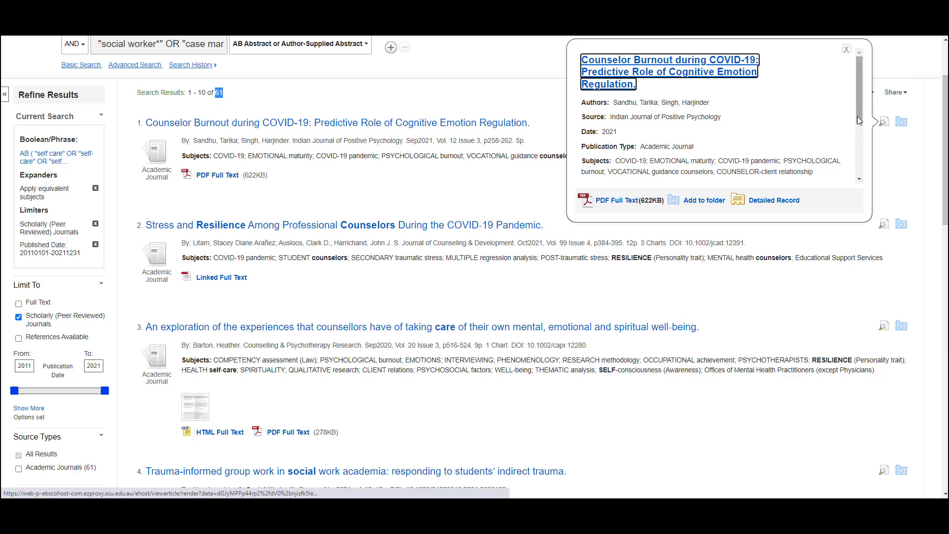
scroll(866, 159, "down", 2)
scroll(866, 159, "up", 2)
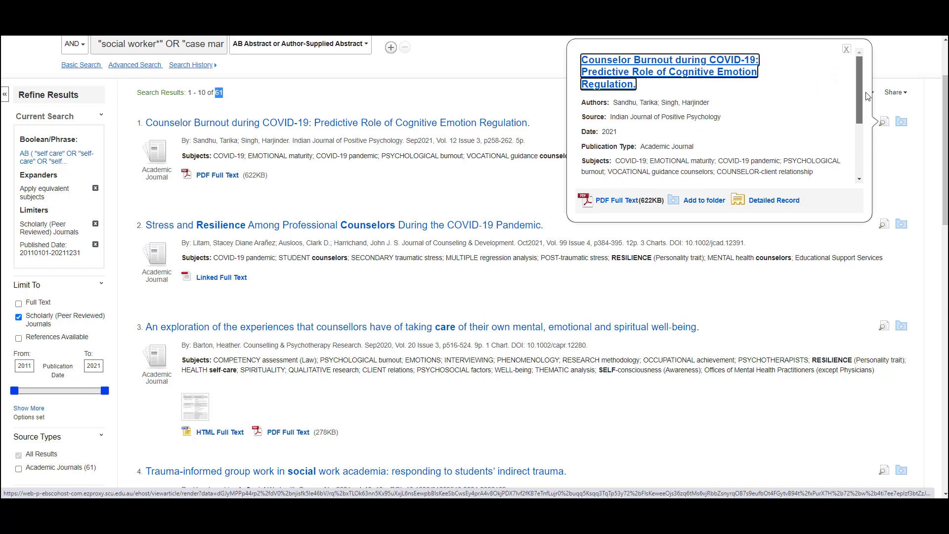
left_click(741, 253)
scroll(741, 252, "down", 1)
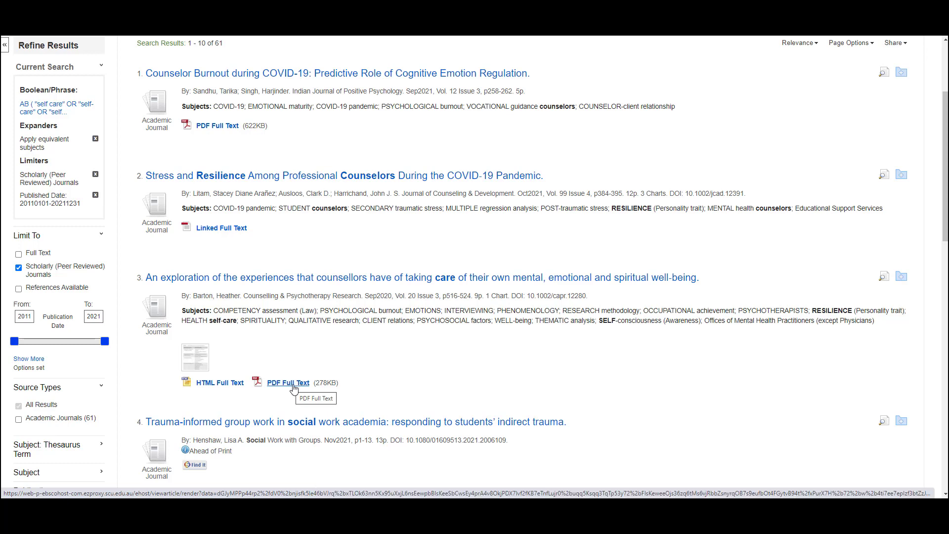
scroll(291, 381, "down", 4)
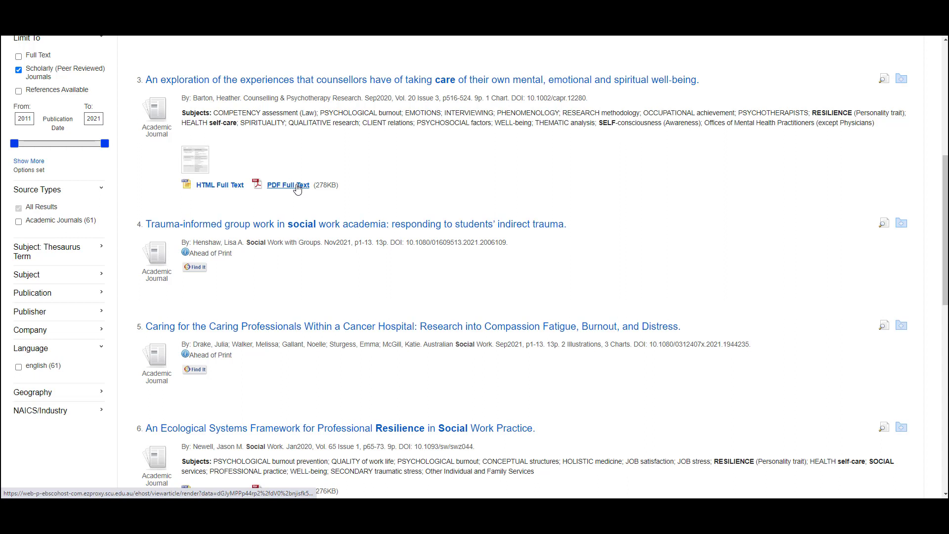
left_click(195, 370)
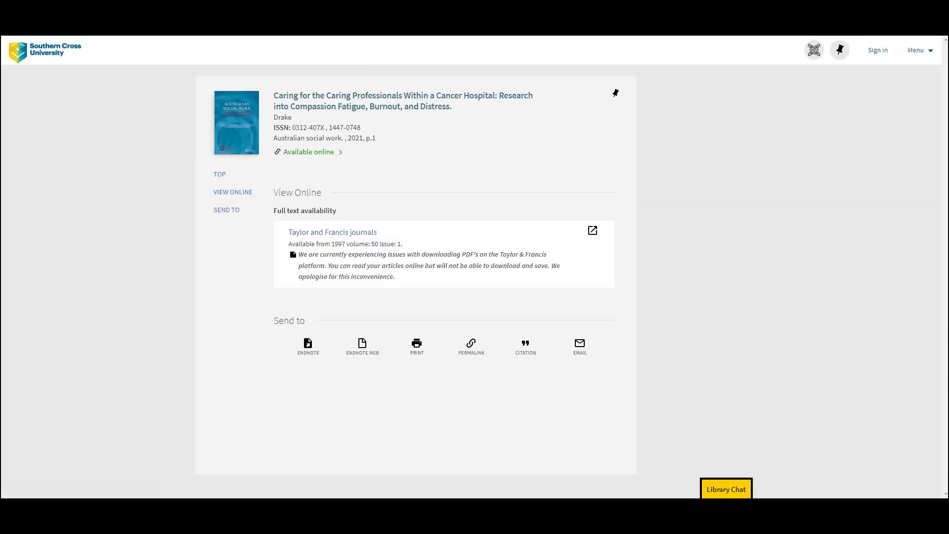
Step: Open the article through the Taylor and Francis journals link under View Online
left_click(347, 233)
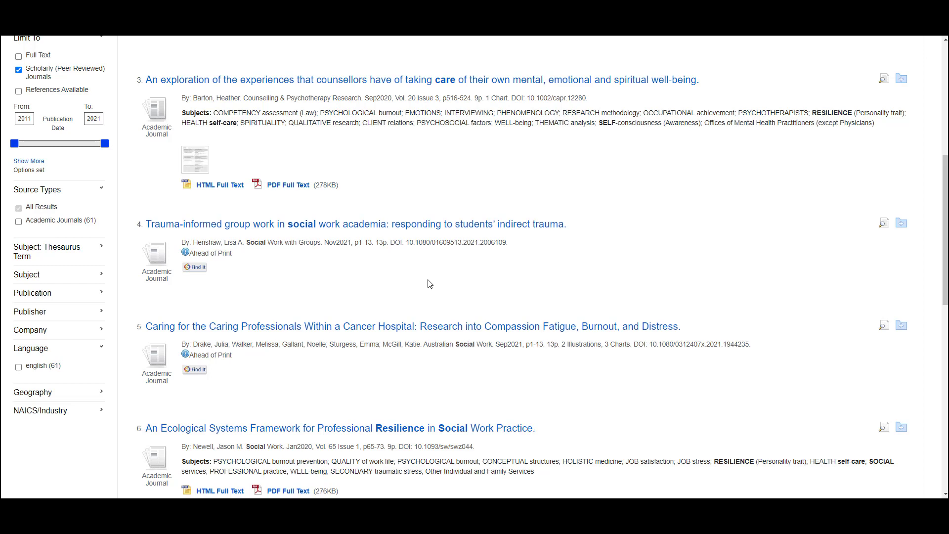
Step: Choose APA PsycInfo as the database in place of Academic Search Premier
scroll(434, 281, "up", 5)
scroll(442, 283, "up", 1)
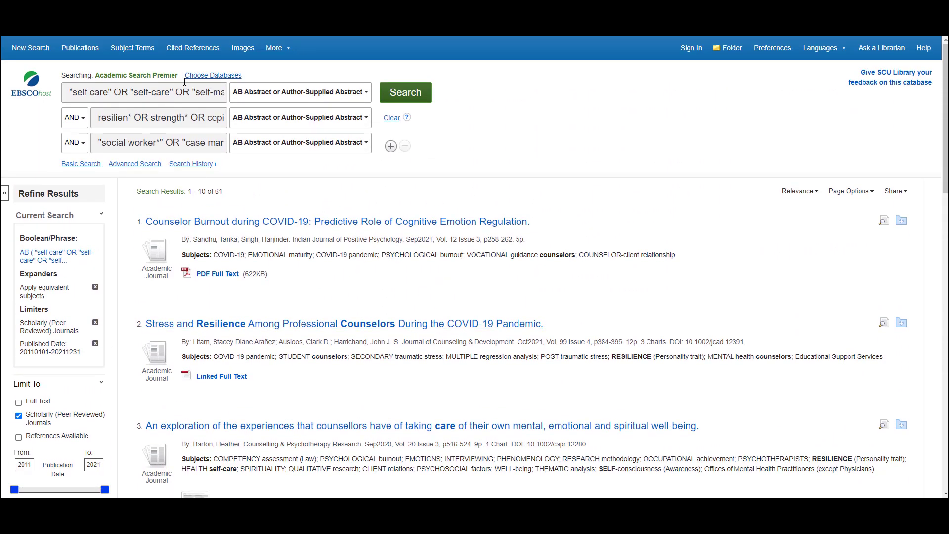
left_click(217, 78)
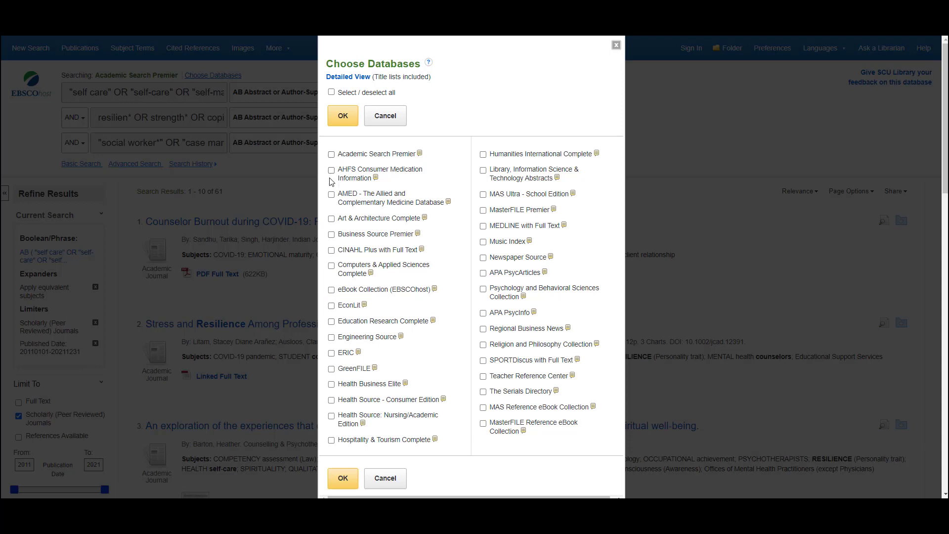
left_click(483, 313)
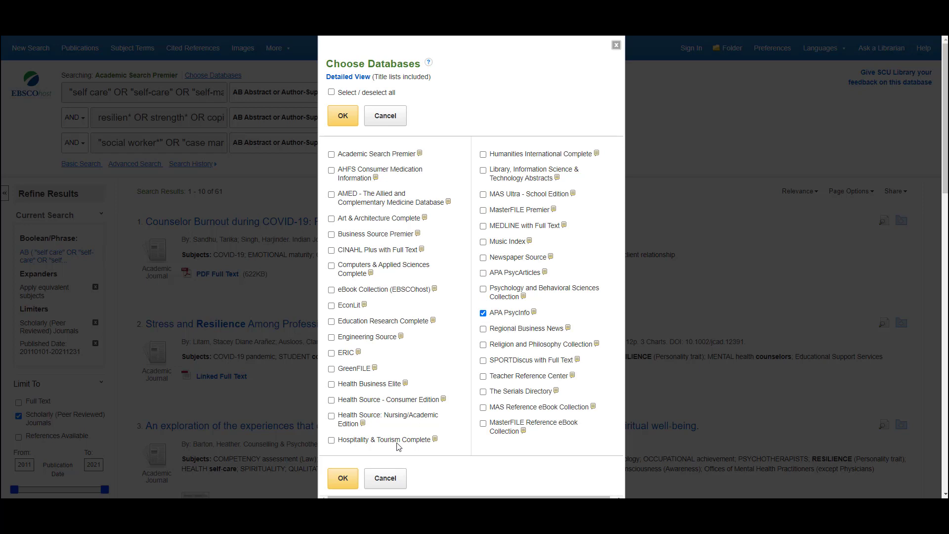
left_click(343, 479)
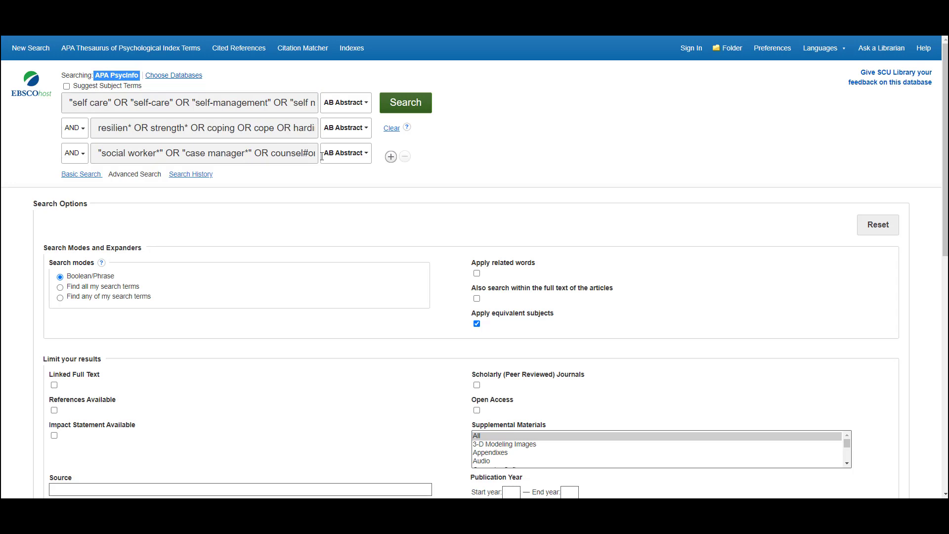
Step: Run the three-row search in APA PsycInfo and limit publication year from 2011
left_click(400, 107)
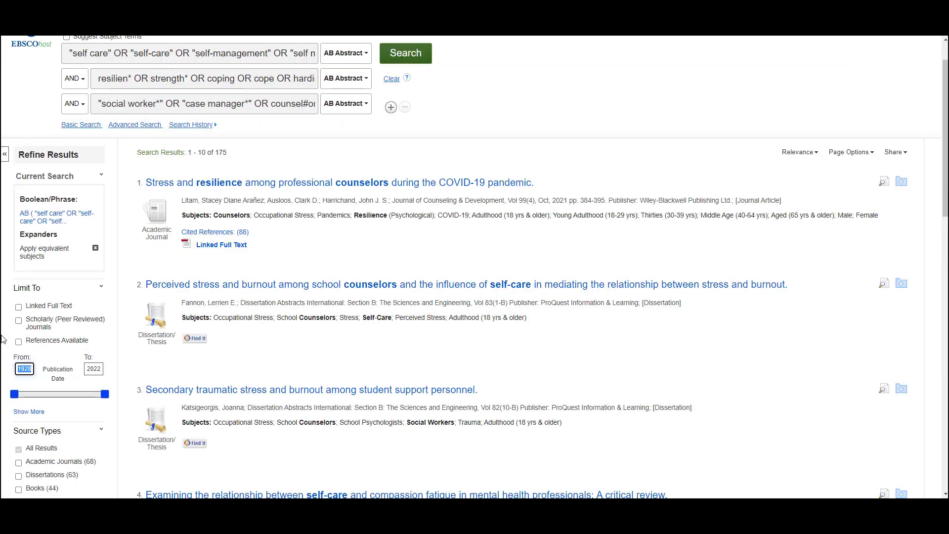
type("2011")
left_click(93, 369)
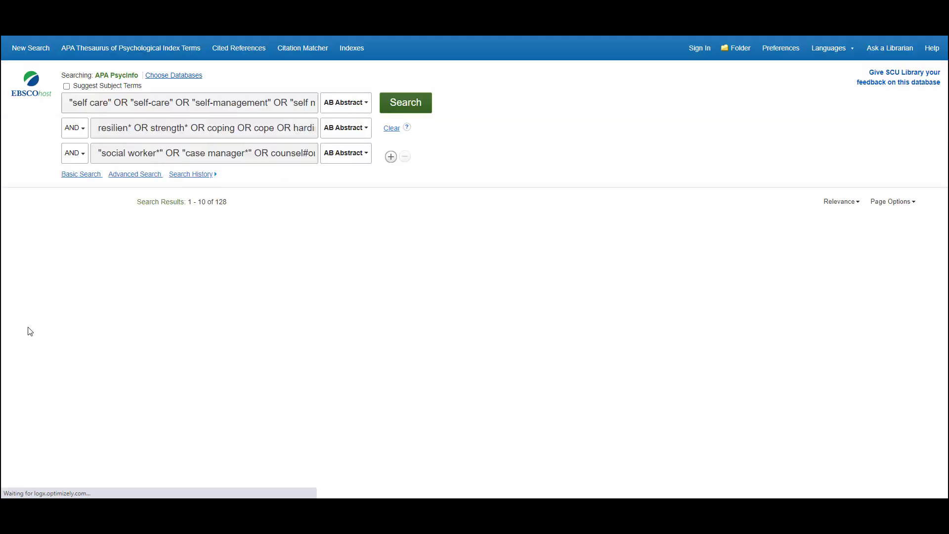
Step: Limit results to peer-reviewed English items, highlight the count of 46, and switch to the library tab
scroll(27, 321, "down", 1)
left_click(26, 309)
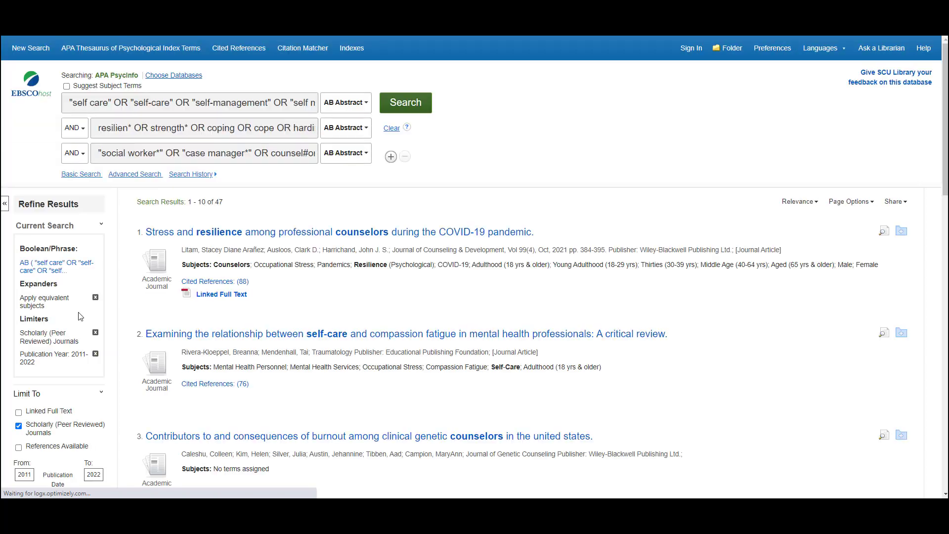
scroll(20, 344, "down", 7)
left_click(18, 340)
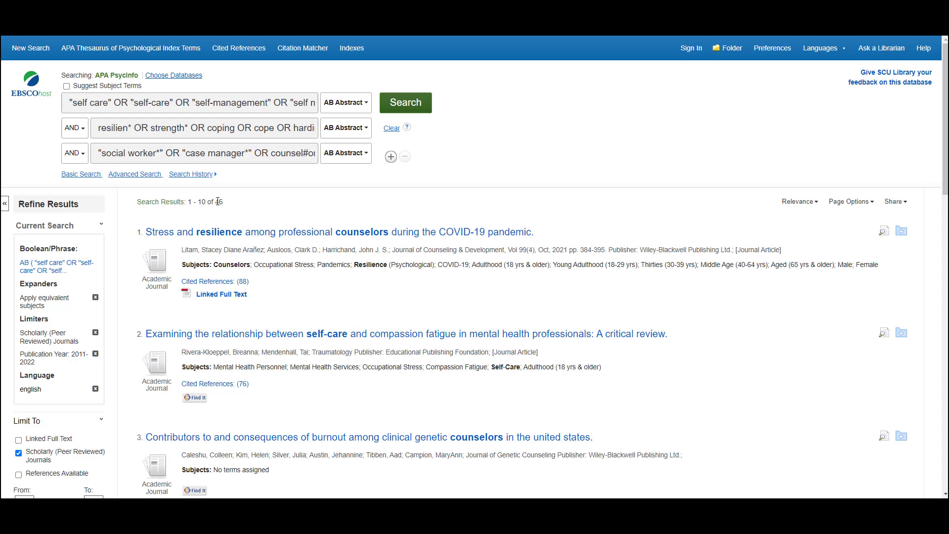
double_click(218, 202)
key("ctrl+Tab")
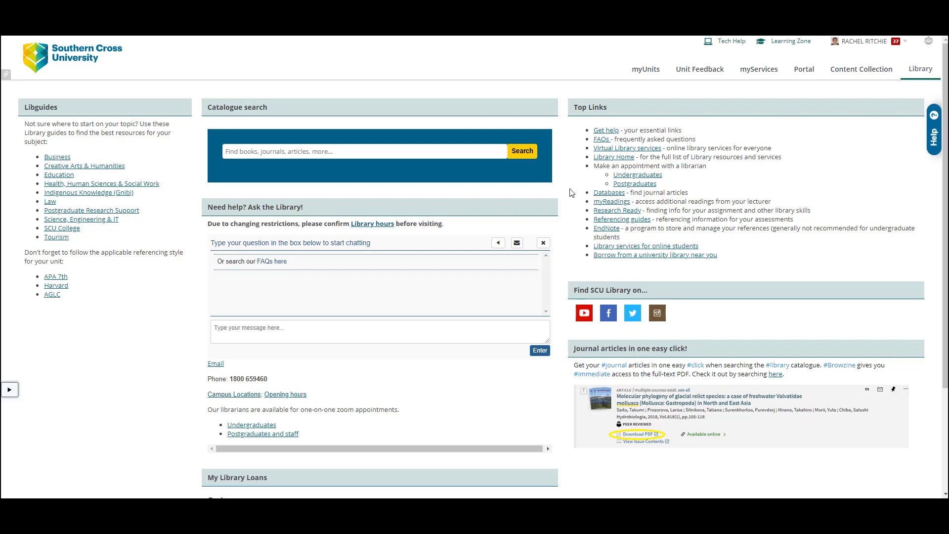
Step: Go from Library Home to the Research page and open the RAISE research skills modules
left_click(625, 158)
scroll(640, 188, "down", 5)
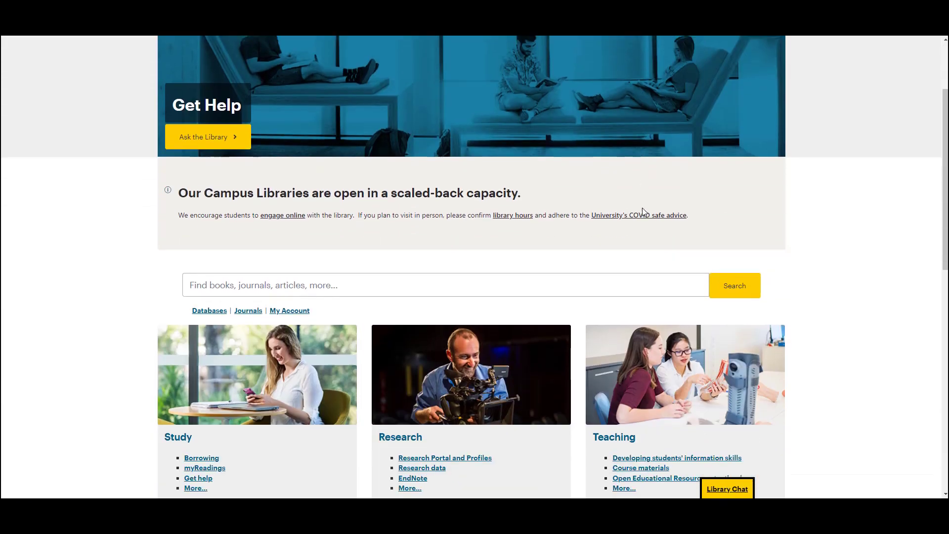
left_click(401, 306)
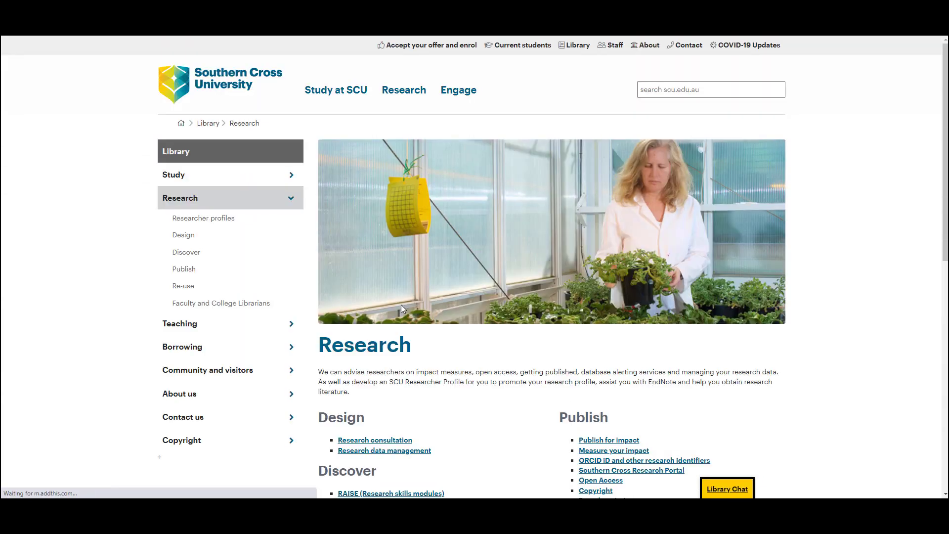
scroll(401, 304, "down", 2)
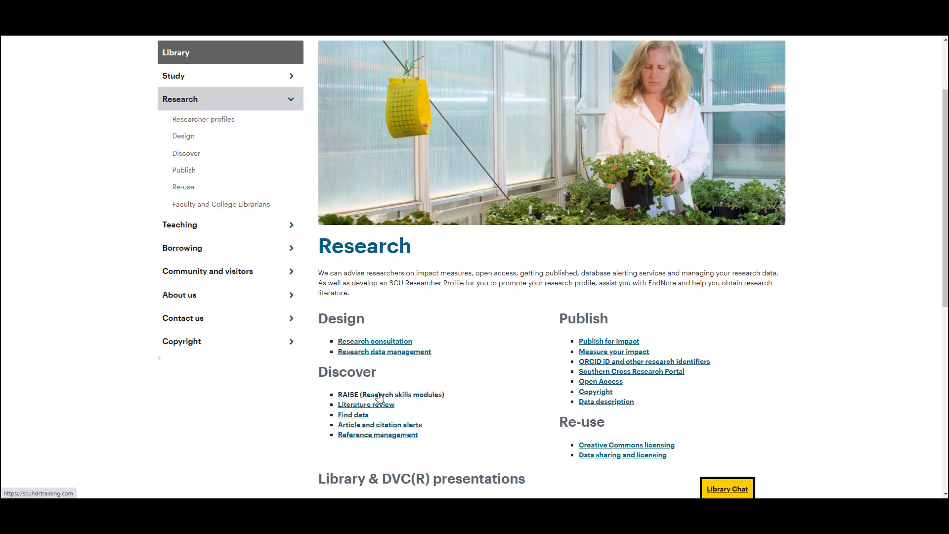
left_click(433, 396)
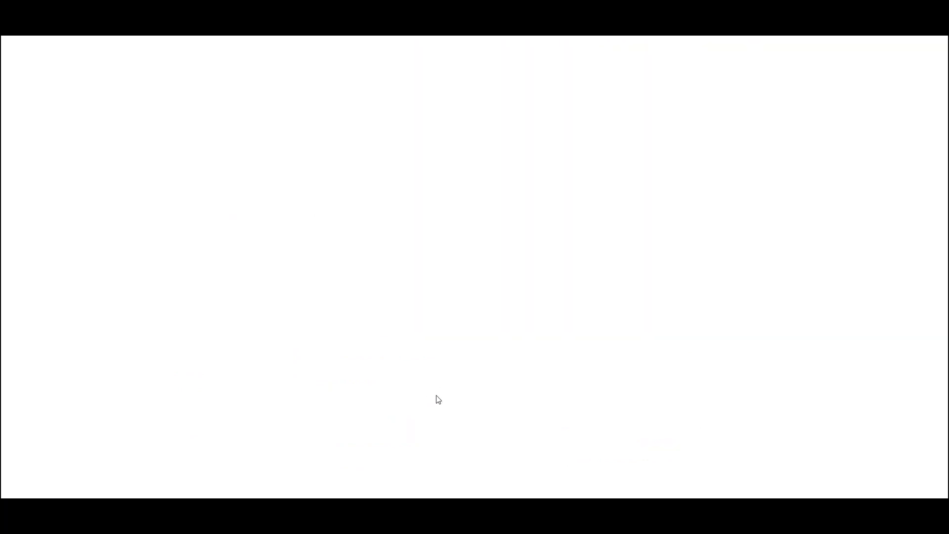
mouse_move(347, 54)
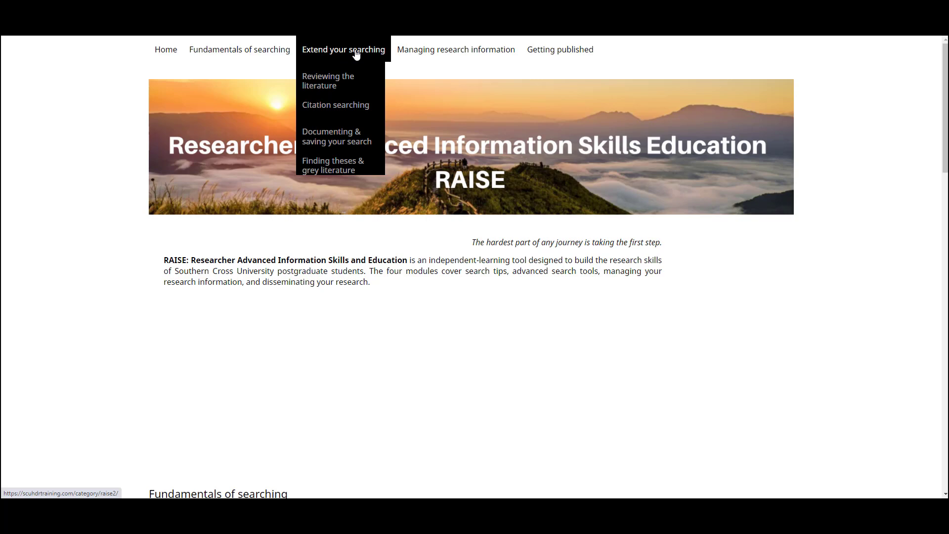
Step: Open RAISE's Extend your searching module and browse it
left_click(356, 54)
scroll(158, 276, "down", 2)
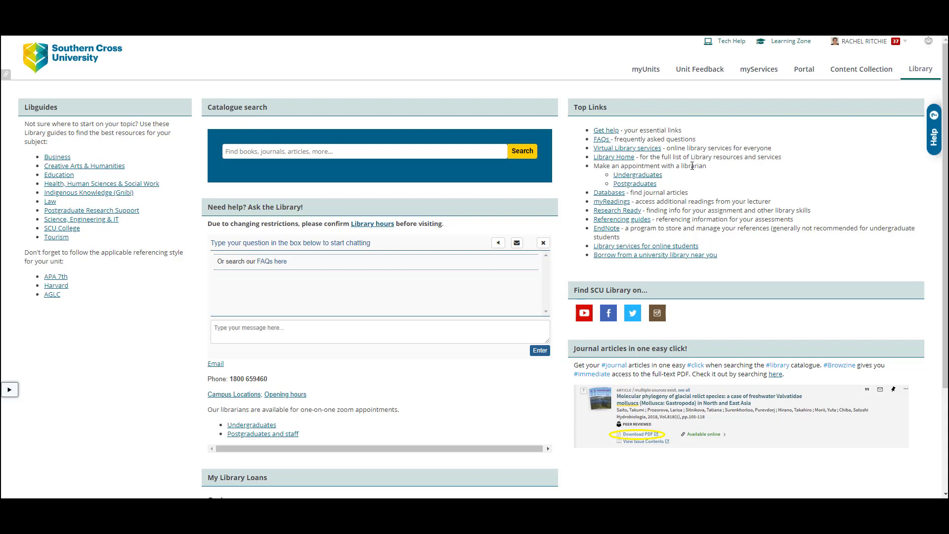
Step: Book a postgraduate appointment with the second Health, Human Sciences & Social Work librarian on Wednesday 8 December
left_click_drag(595, 166, 706, 168)
left_click(715, 167)
triple_click(712, 171)
left_click(697, 174)
left_click(647, 186)
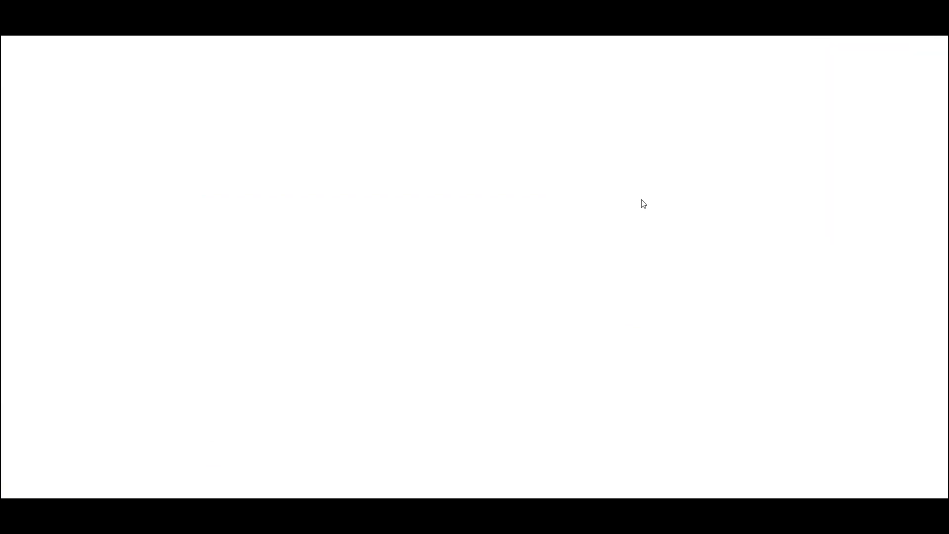
left_click(282, 296)
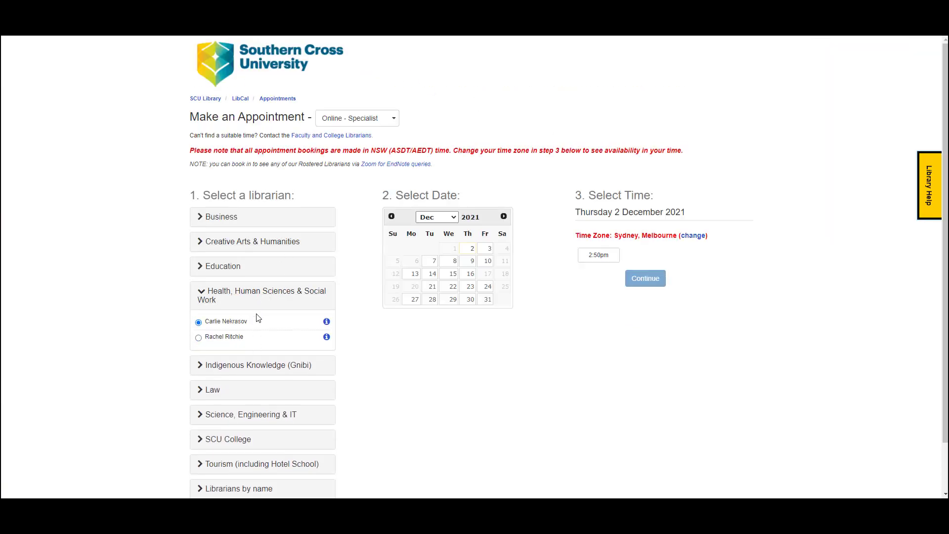
left_click(243, 338)
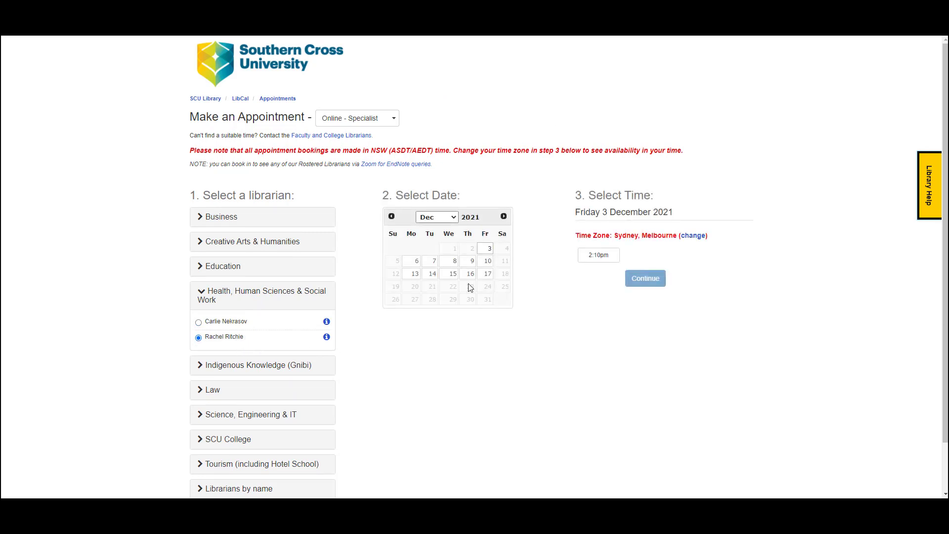
left_click(452, 262)
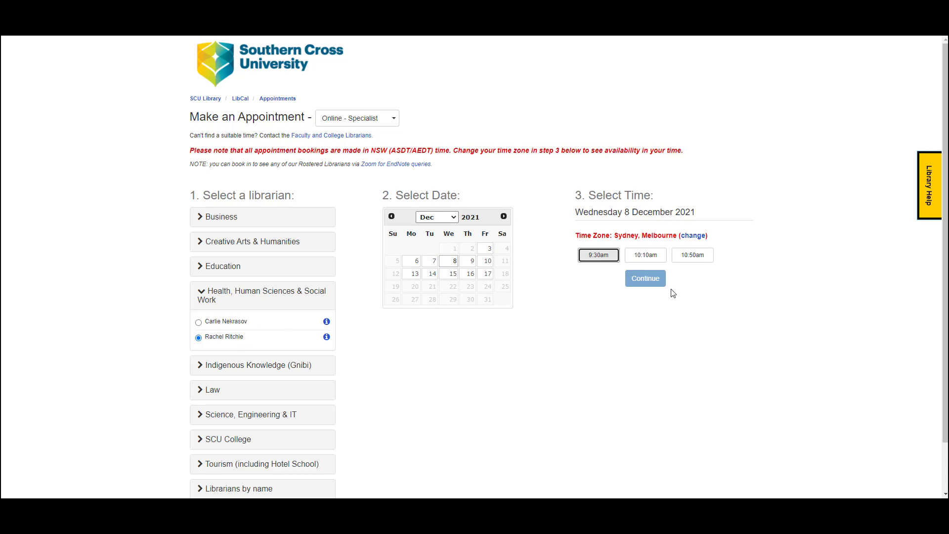